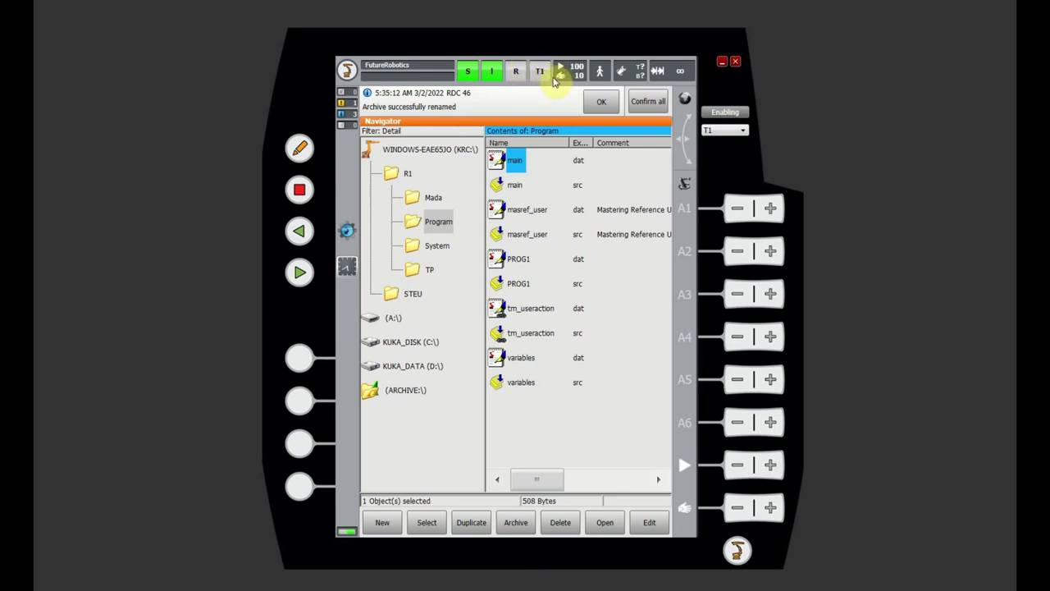
Step: Switch the operating mode to T2 and Aut in turn, and return it to T1
click(736, 132)
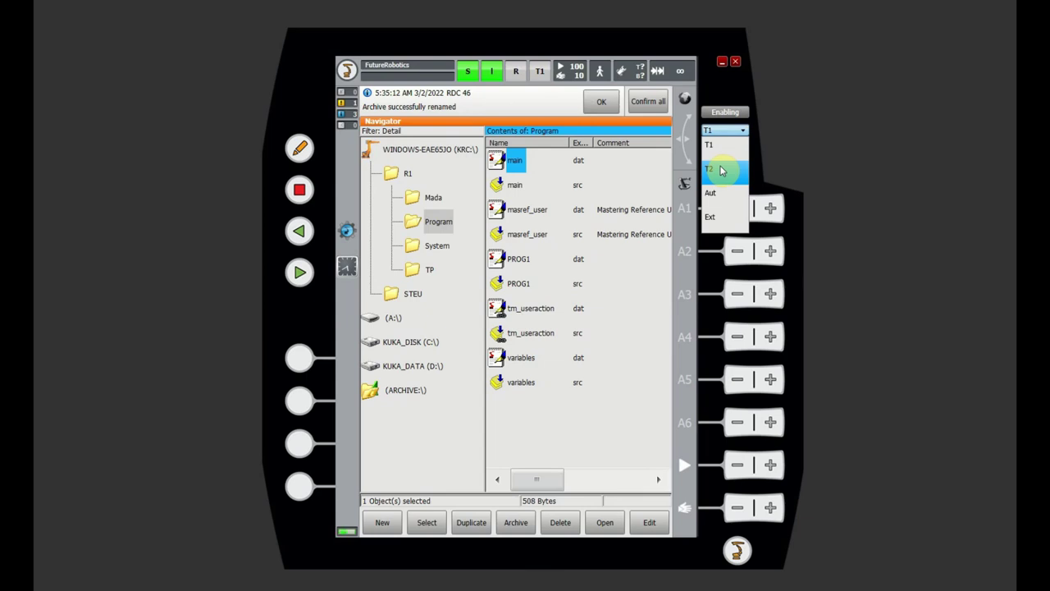
click(721, 170)
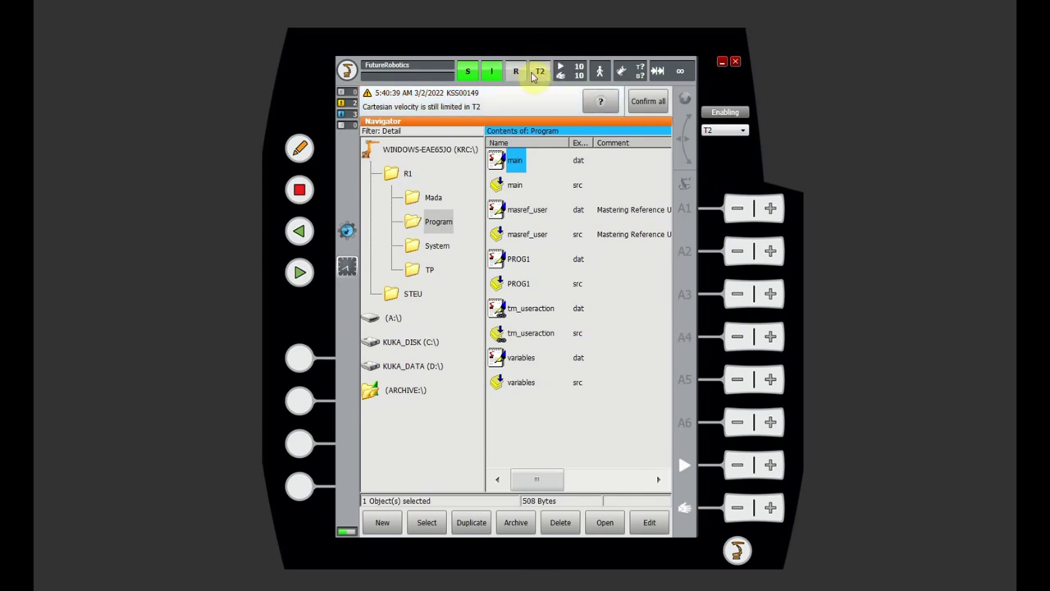
click(733, 131)
click(725, 198)
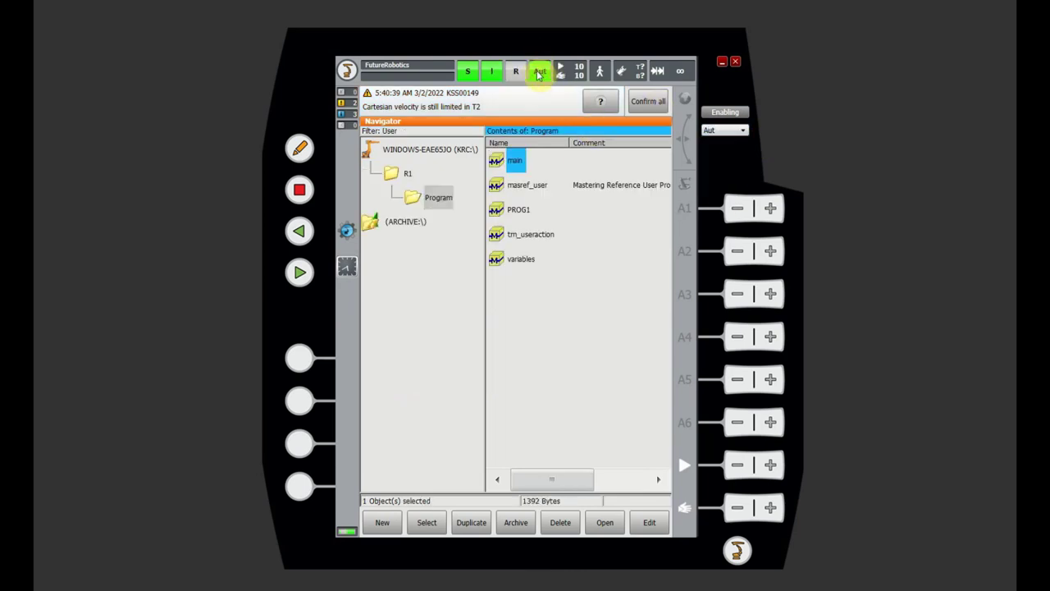
click(720, 132)
click(725, 146)
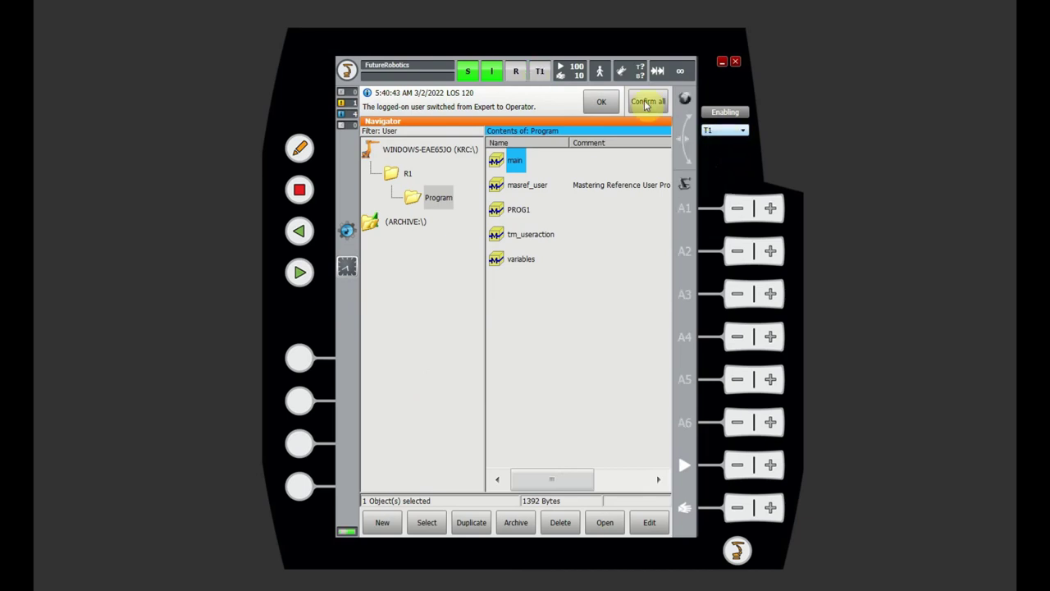
Step: Set the jog override to 11 % while keeping the program override at 100 %
click(569, 71)
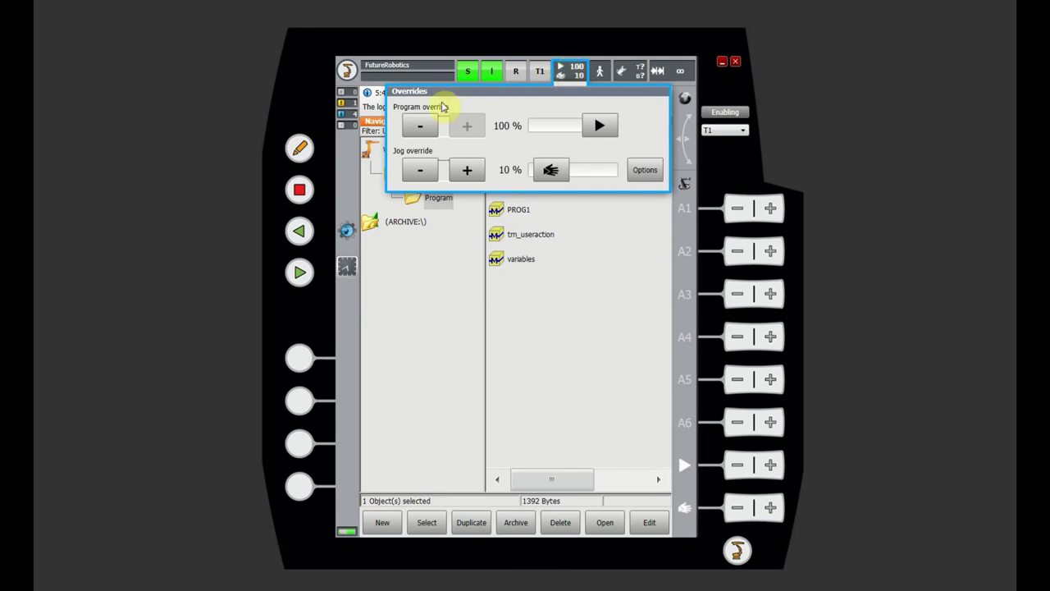
click(570, 71)
drag(599, 136, 621, 126)
mouse_move(560, 172)
mouse_down()
mouse_move(607, 172)
mouse_move(553, 171)
mouse_up()
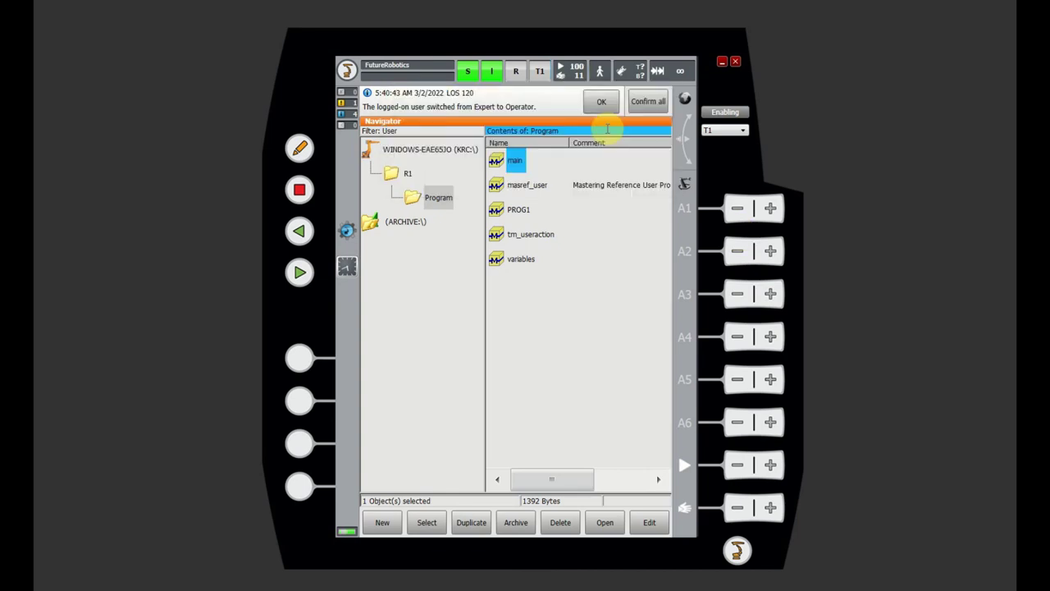
click(571, 72)
mouse_move(599, 124)
mouse_down()
mouse_move(564, 134)
mouse_move(620, 130)
mouse_up()
Step: Lower the program override to 48 %, restore it to 100 %, and raise the jog override to 67 %
click(571, 72)
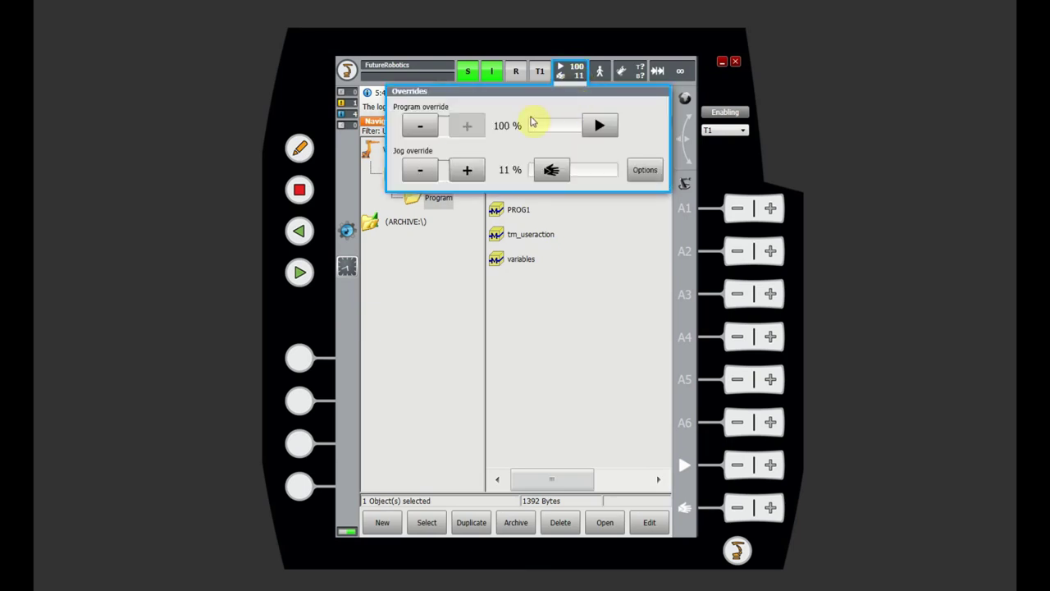
drag(593, 124, 569, 130)
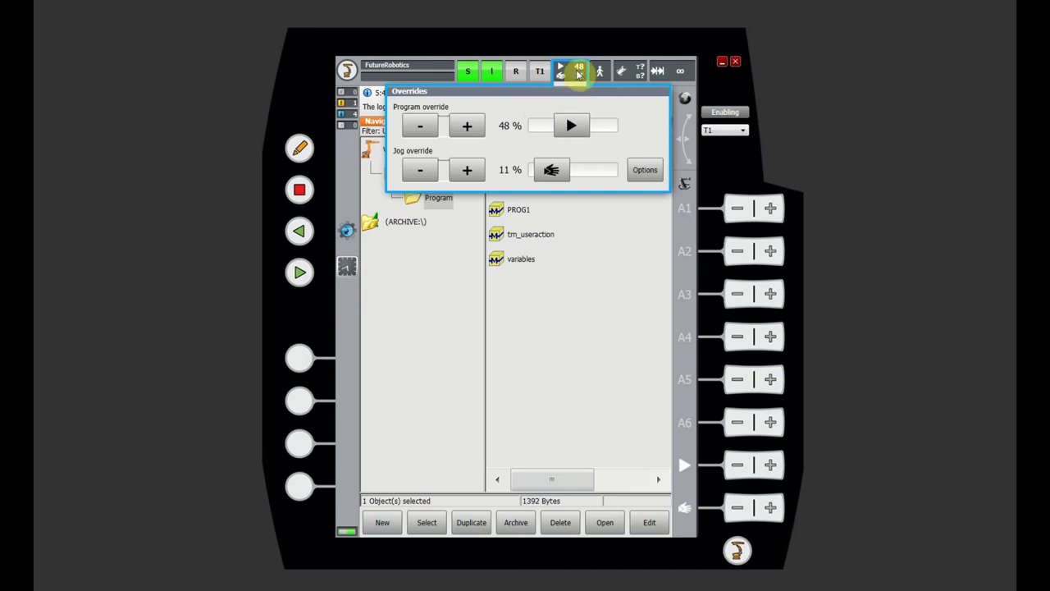
drag(569, 122, 603, 124)
mouse_move(570, 171)
mouse_down()
mouse_move(611, 173)
mouse_move(550, 172)
mouse_move(581, 170)
mouse_up()
drag(587, 124, 611, 128)
click(580, 77)
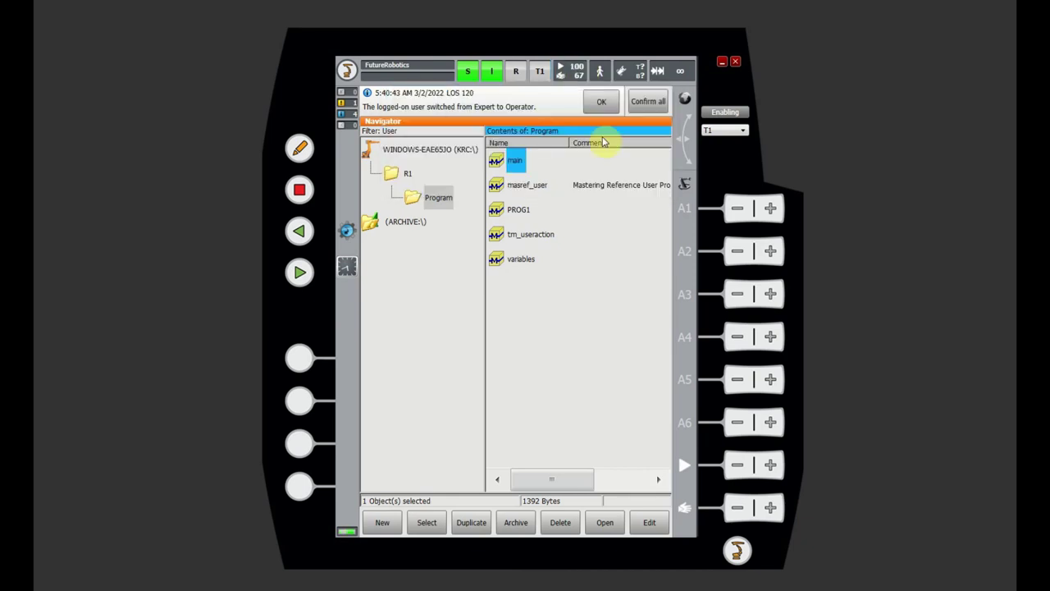
Step: Adjust the overrides stepwise with the pendant's plus/minus keys, ending at 75 % jog and 100 % program override
click(738, 506)
click(769, 507)
click(770, 507)
click(737, 509)
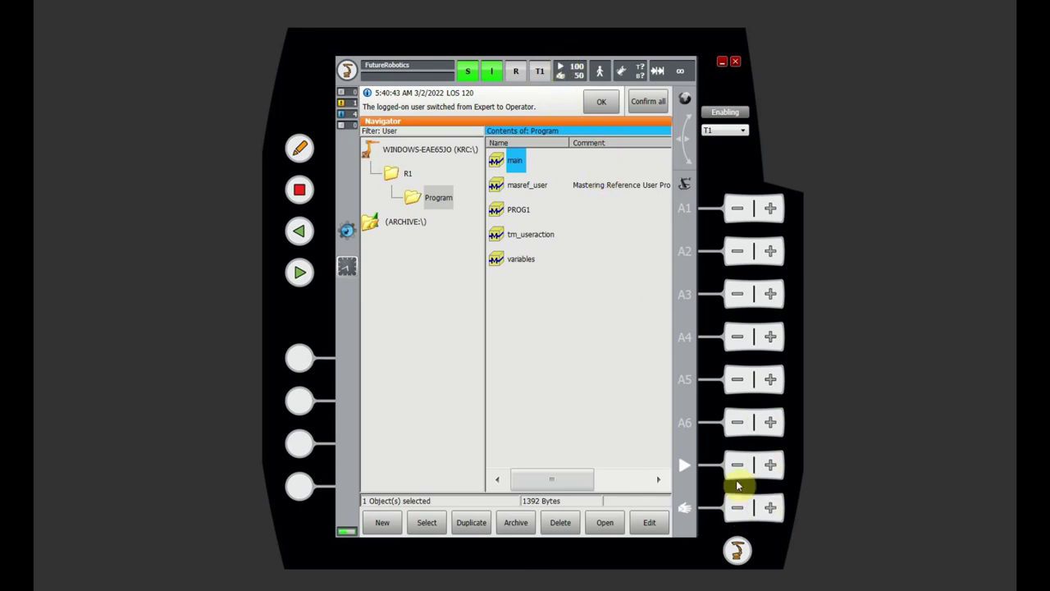
click(737, 464)
click(771, 466)
click(771, 507)
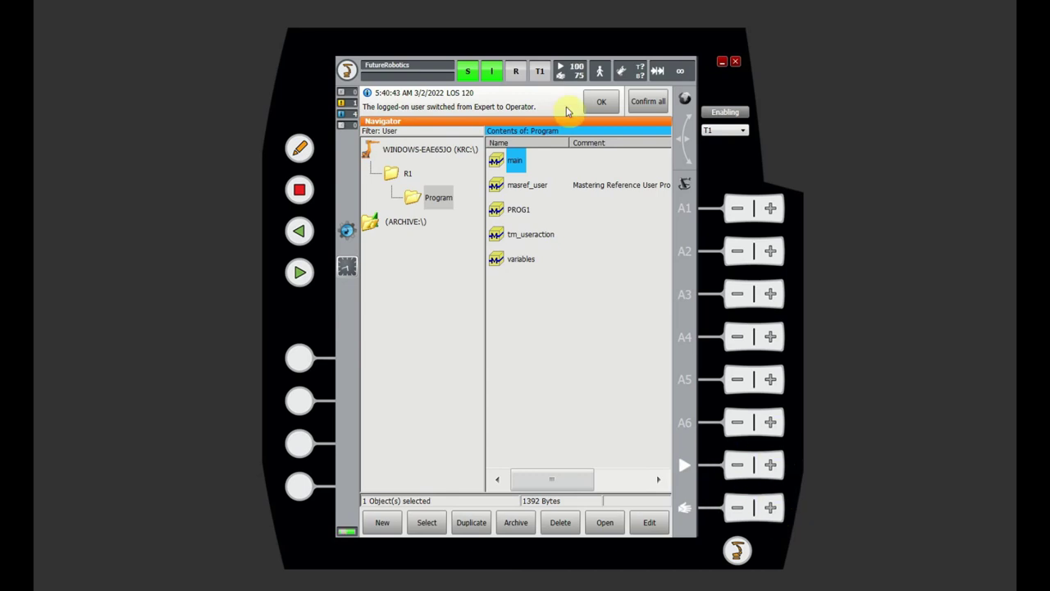
click(571, 71)
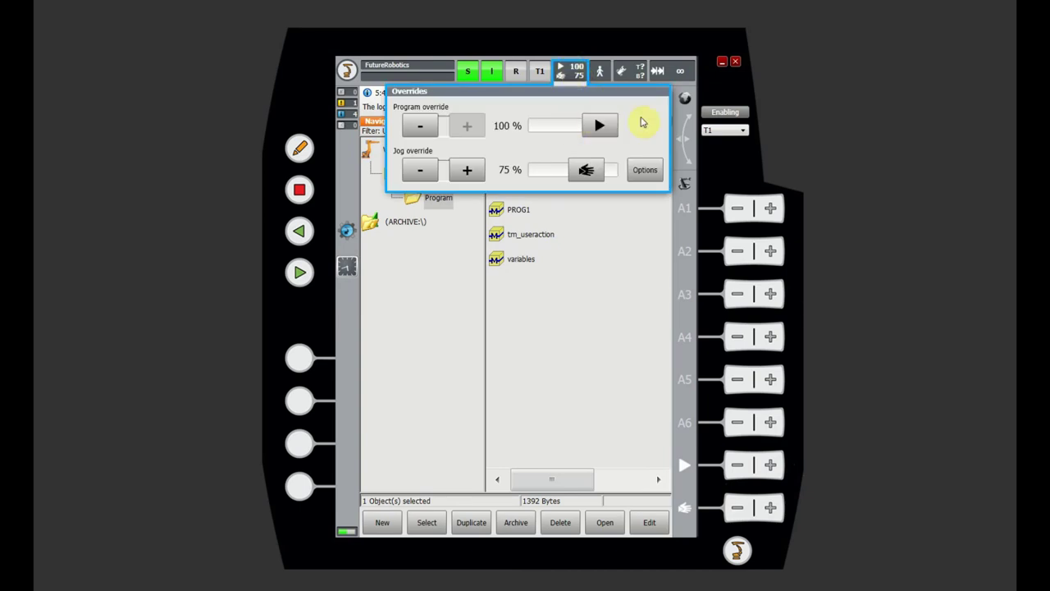
drag(603, 130, 631, 131)
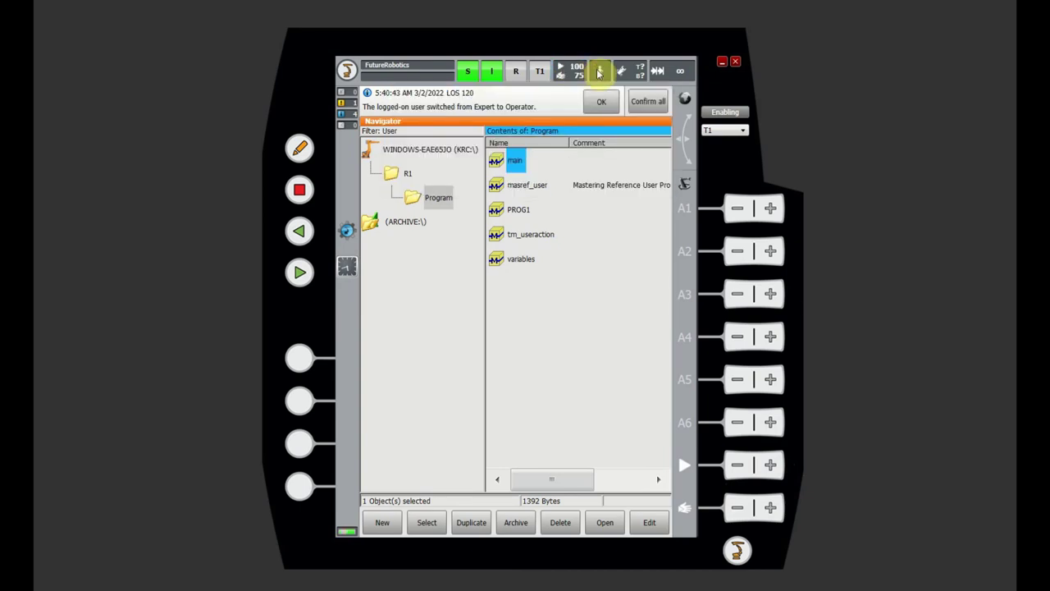
Step: Examine the Go, Motion and Single Step program run modes, keeping Go selected
click(600, 72)
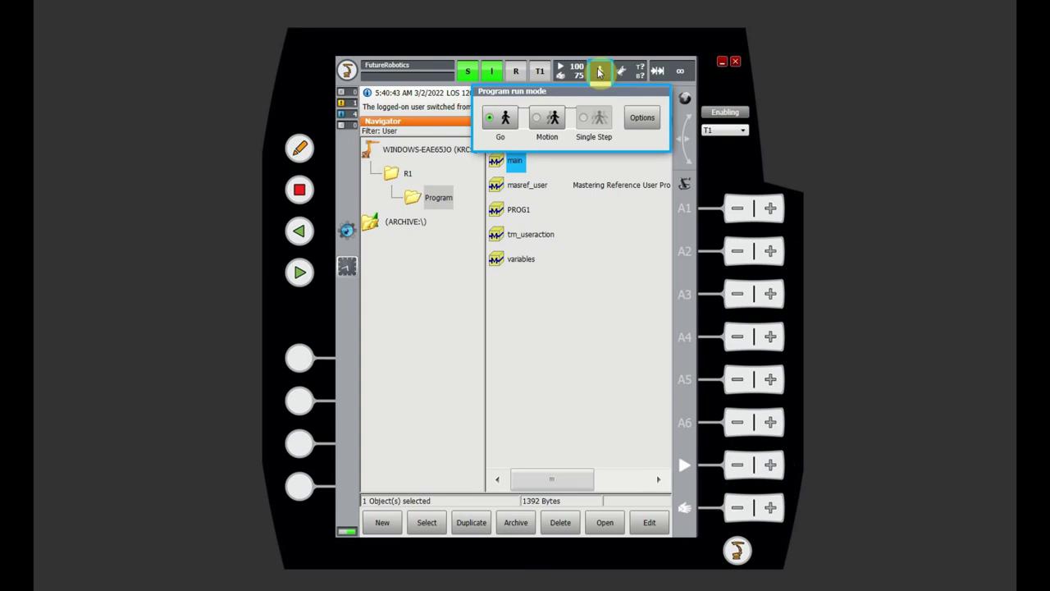
click(494, 124)
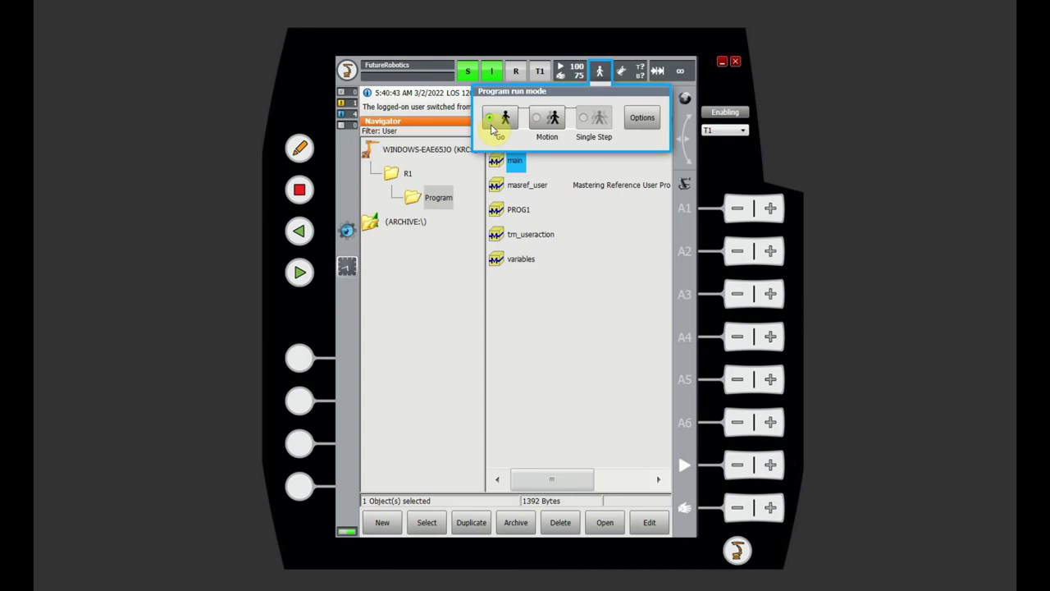
click(556, 119)
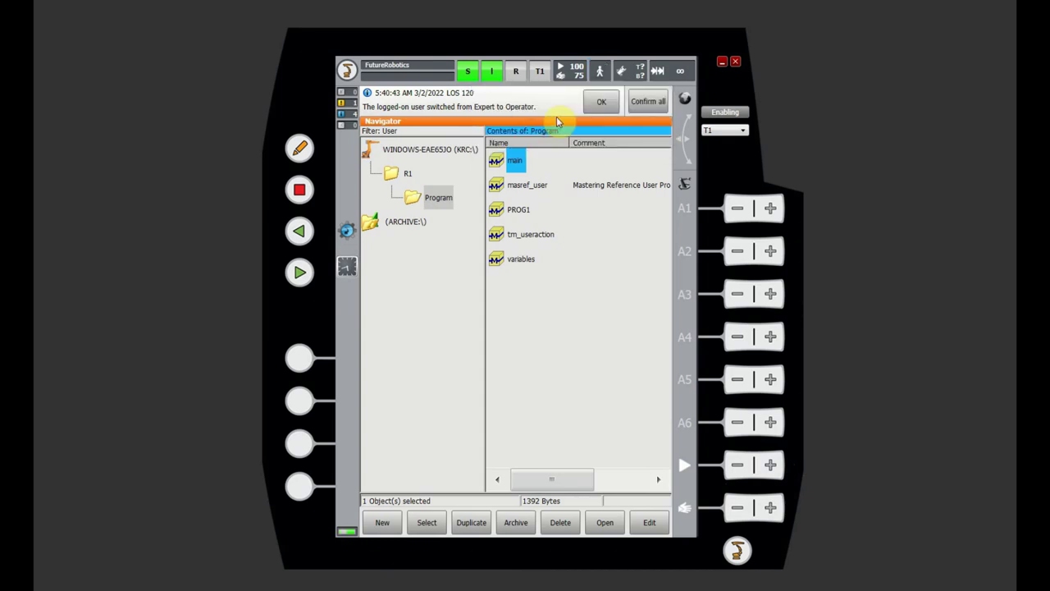
click(599, 71)
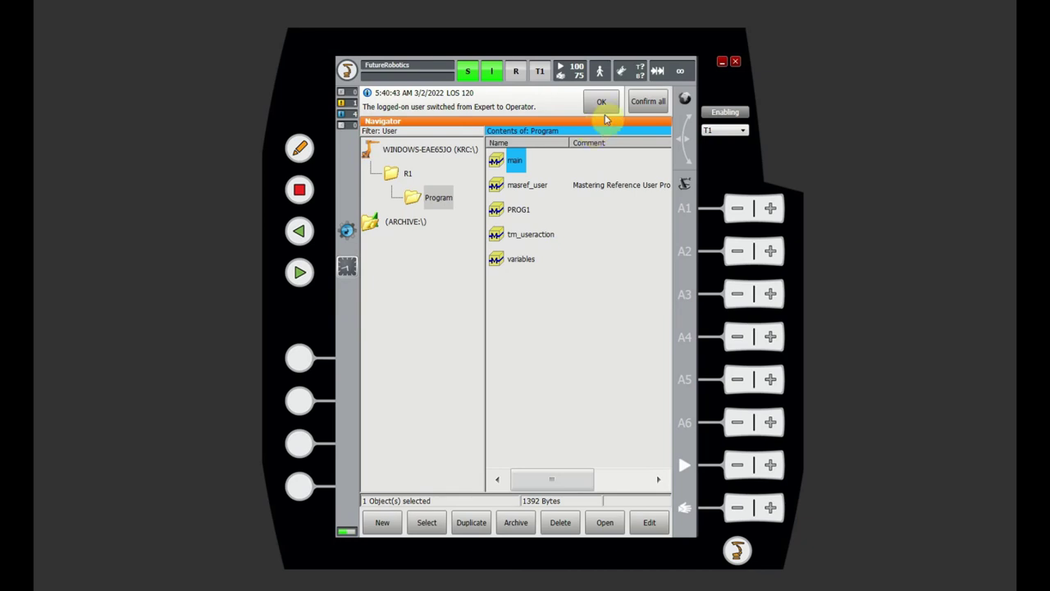
Step: Set both the current tool and the current base to $NULLFRAME [0]
click(640, 73)
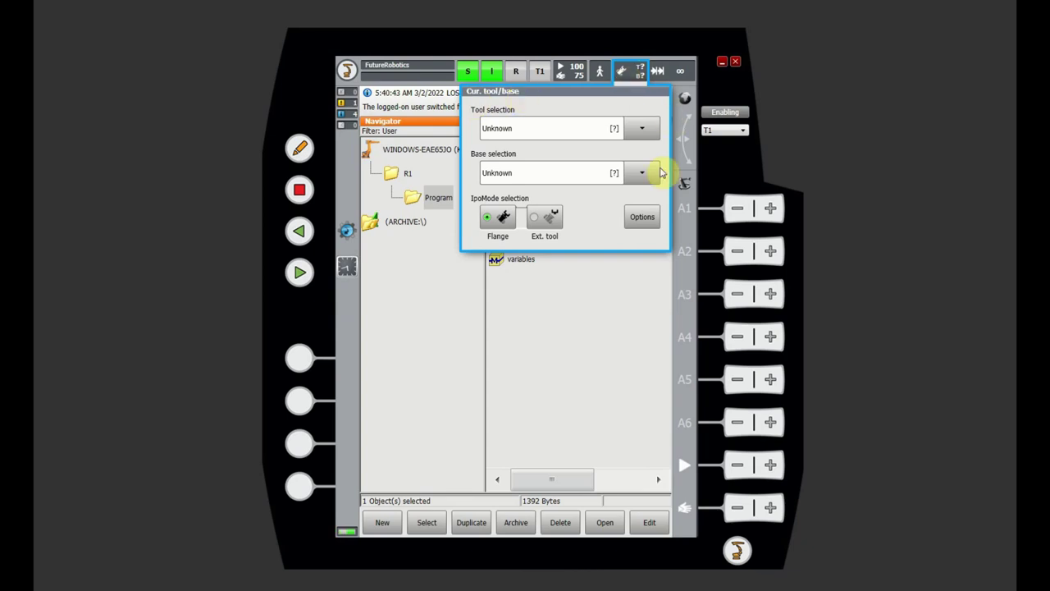
click(654, 129)
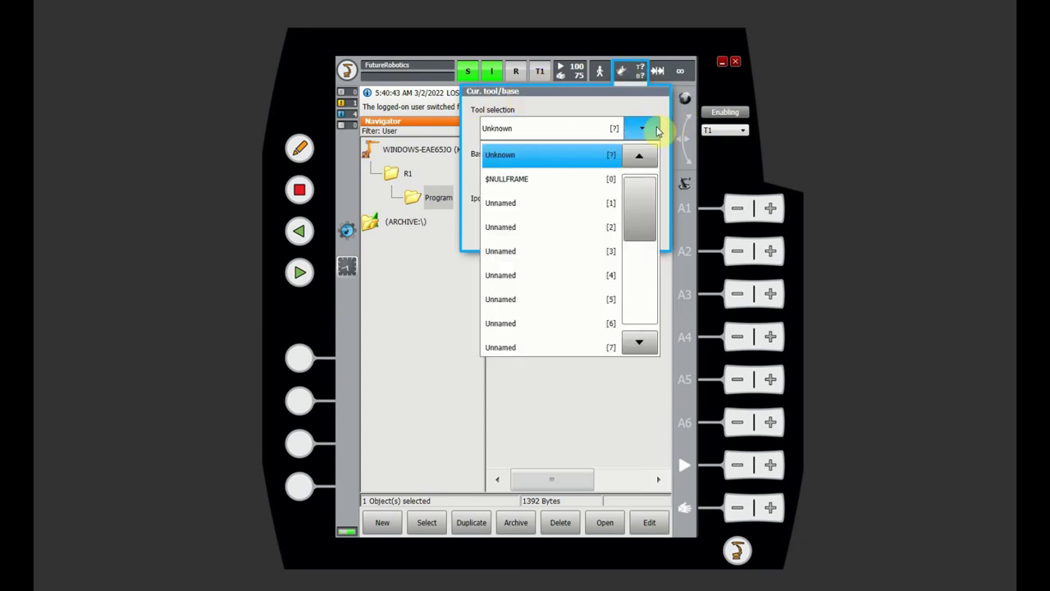
click(542, 178)
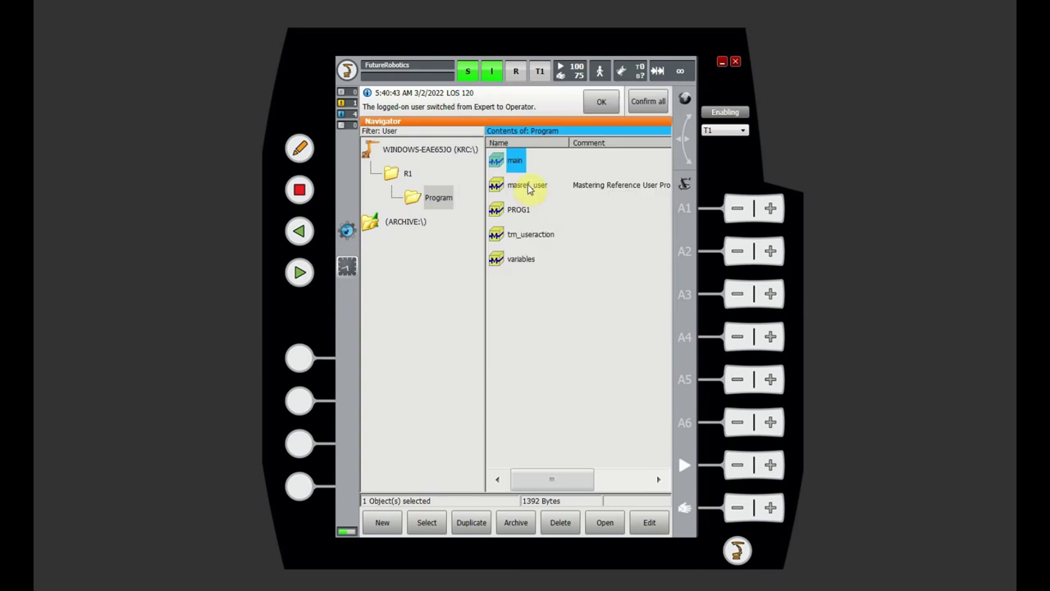
click(640, 71)
click(643, 174)
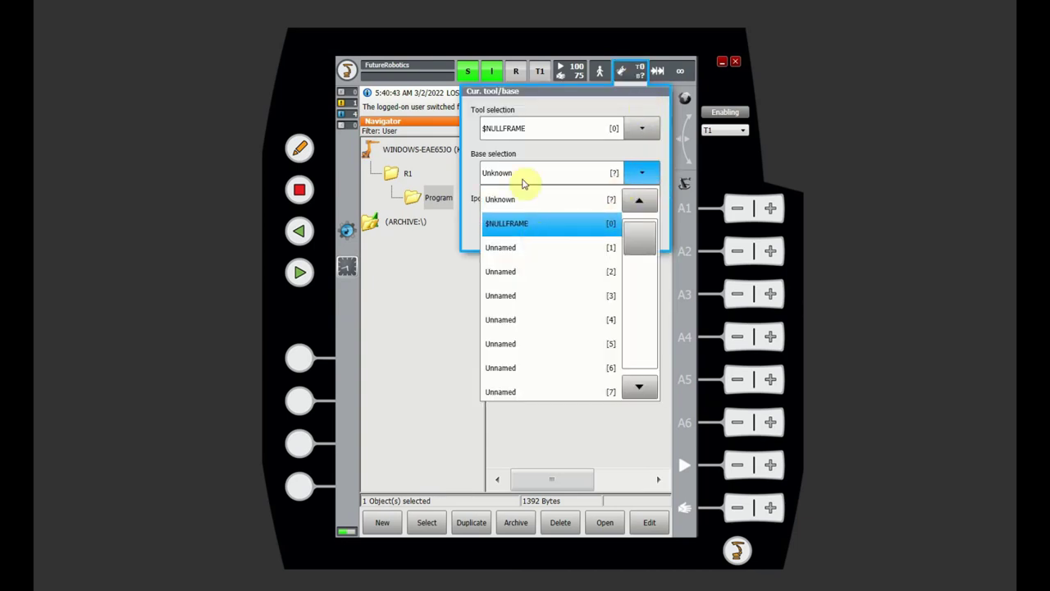
click(514, 222)
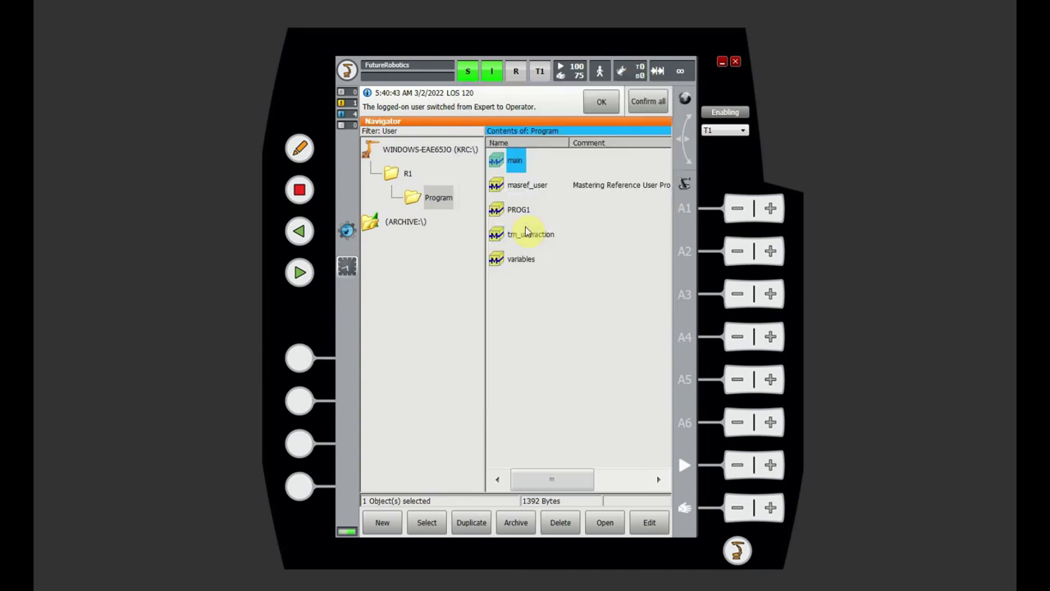
click(638, 72)
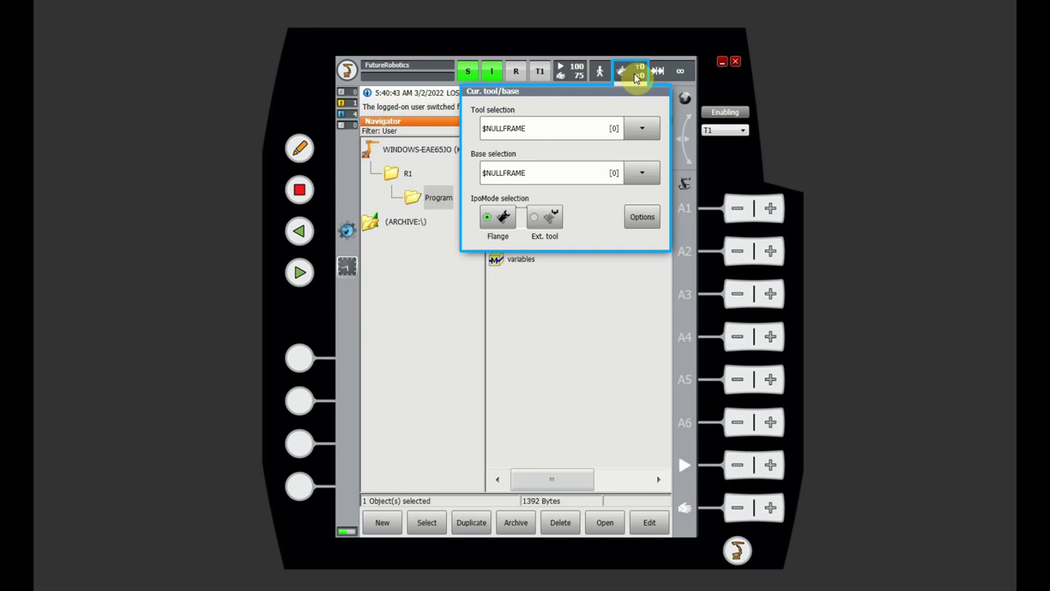
click(635, 74)
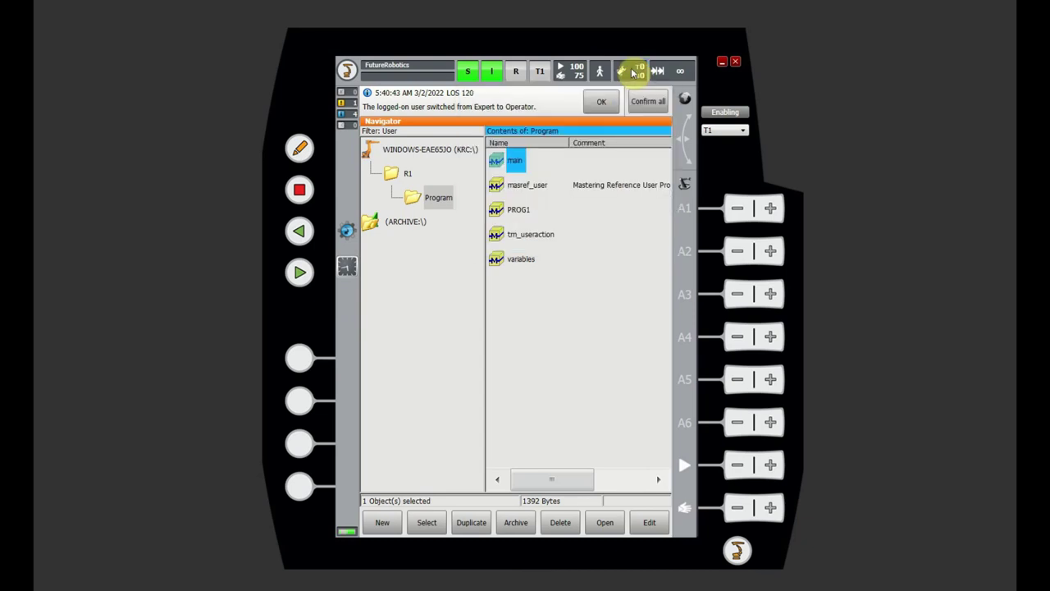
Step: Set the current tool to number 4 and the current base to number 2
click(623, 73)
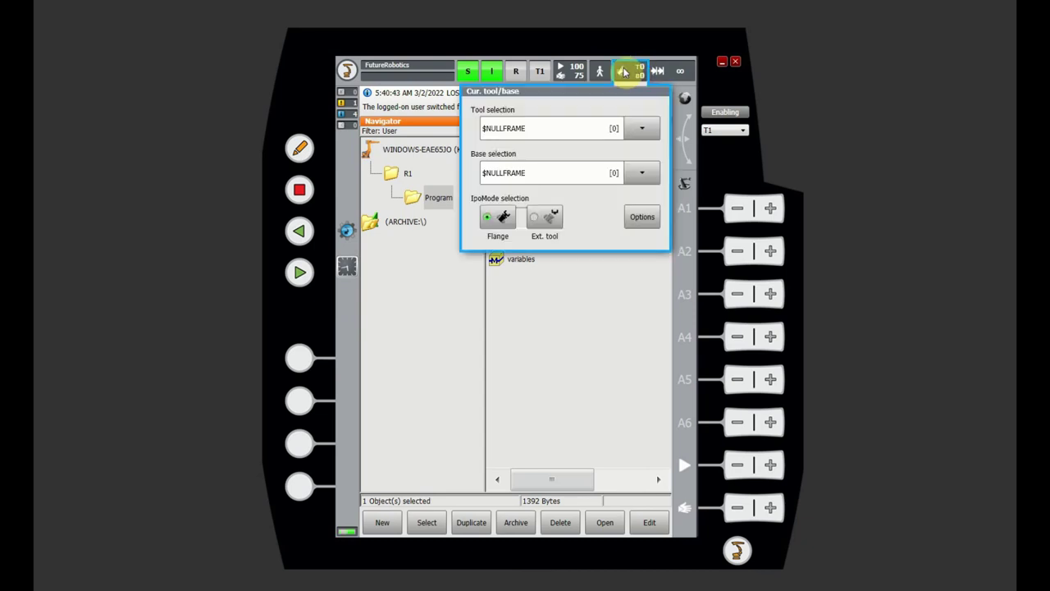
click(633, 129)
click(574, 274)
click(632, 72)
click(646, 175)
click(574, 239)
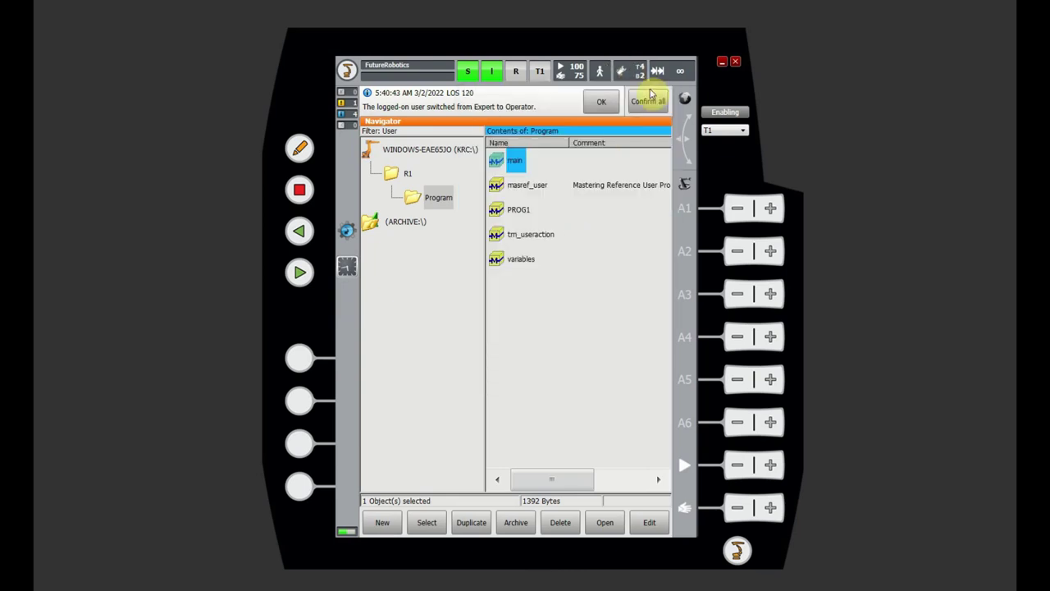
Step: Examine the incremental jogging step sizes and the coordinate system choices for jogging with the mouse
click(670, 72)
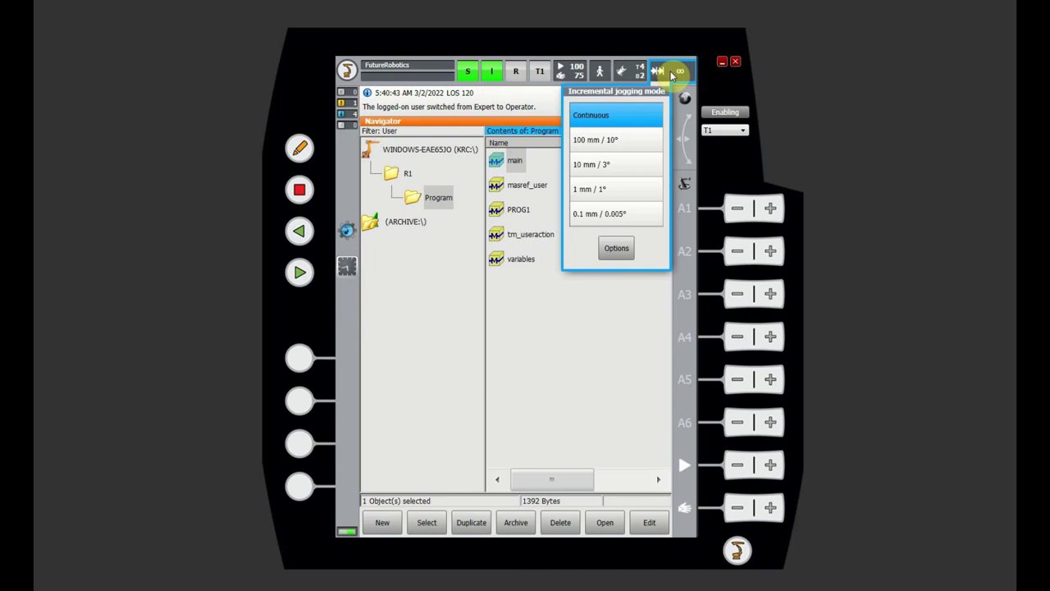
click(670, 71)
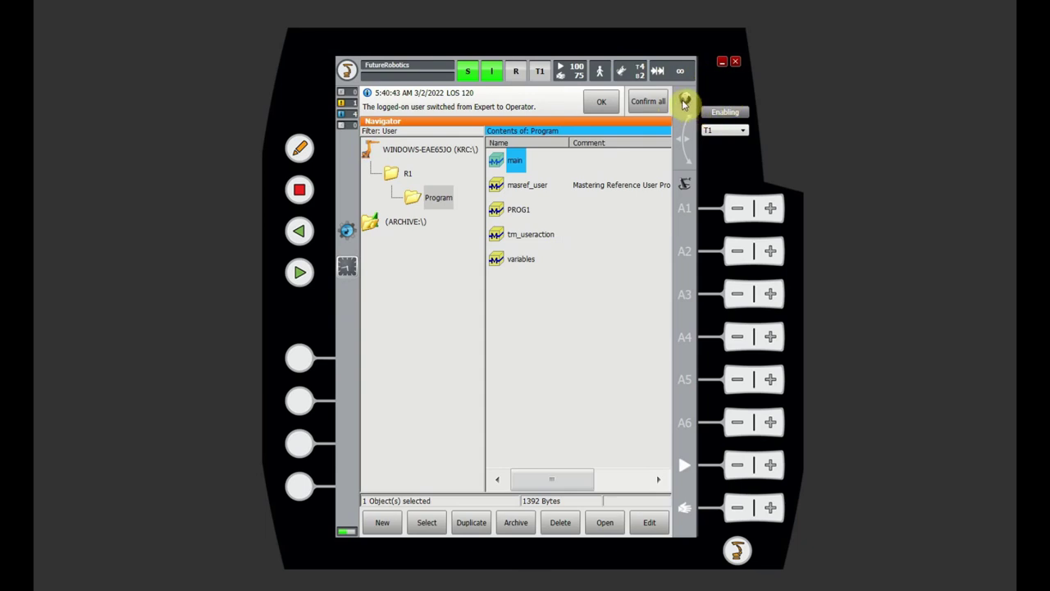
click(685, 100)
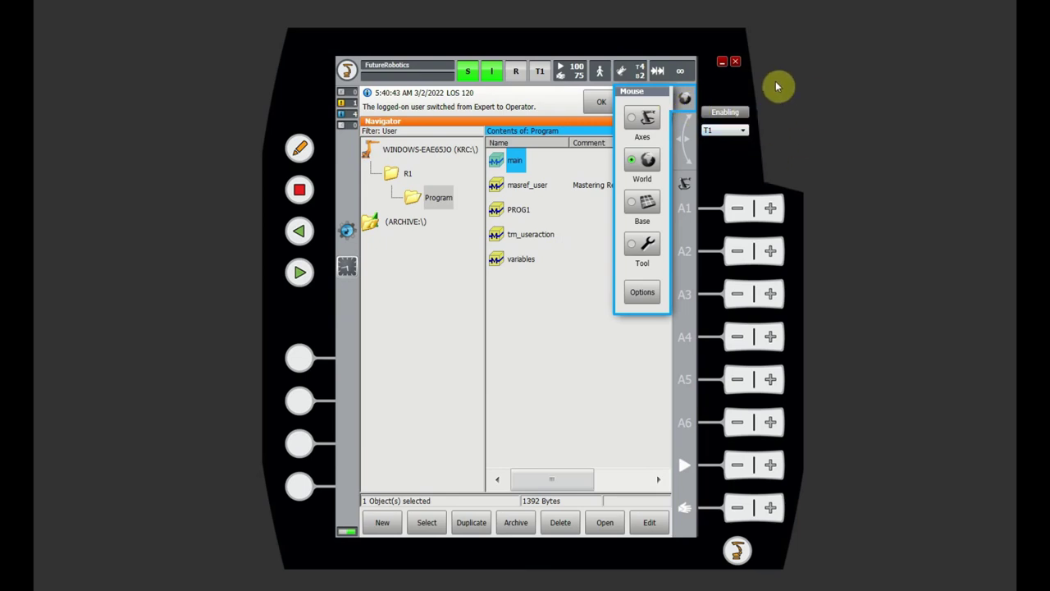
click(685, 98)
click(685, 98)
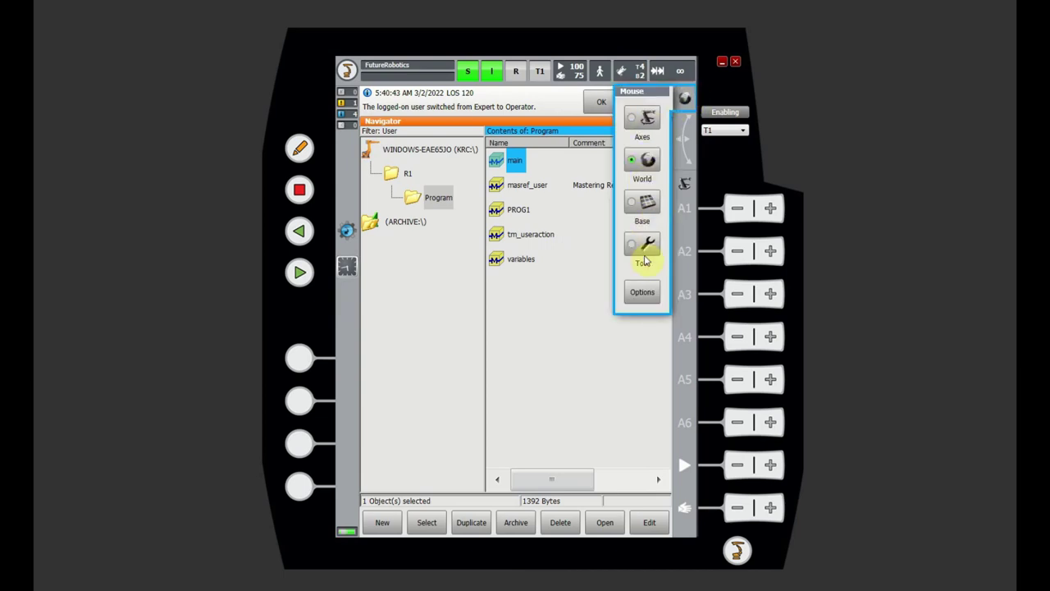
click(685, 99)
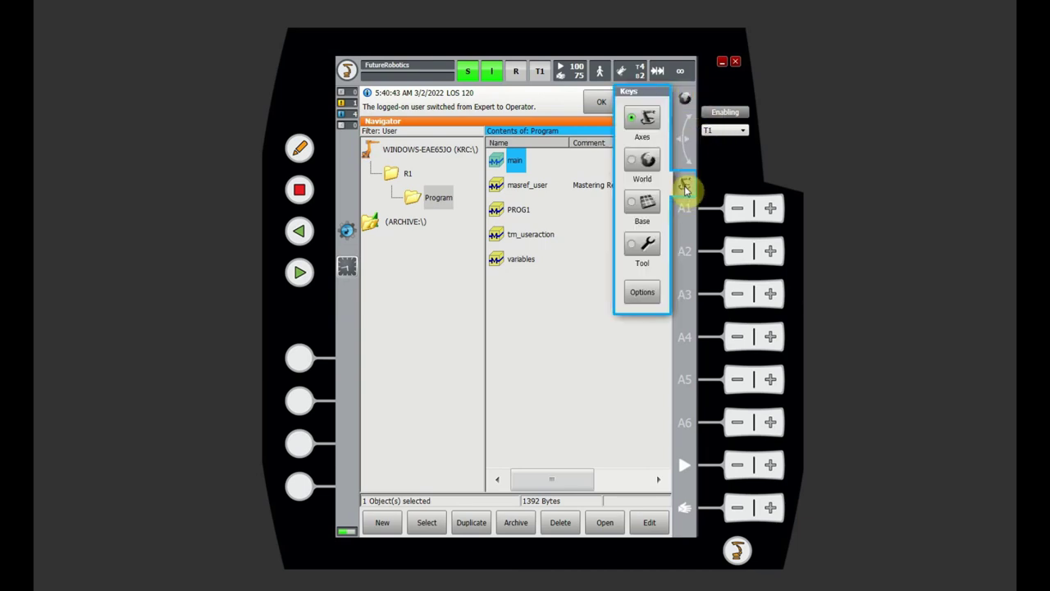
Step: Set the coordinate system for jogging with the keys to World
click(641, 160)
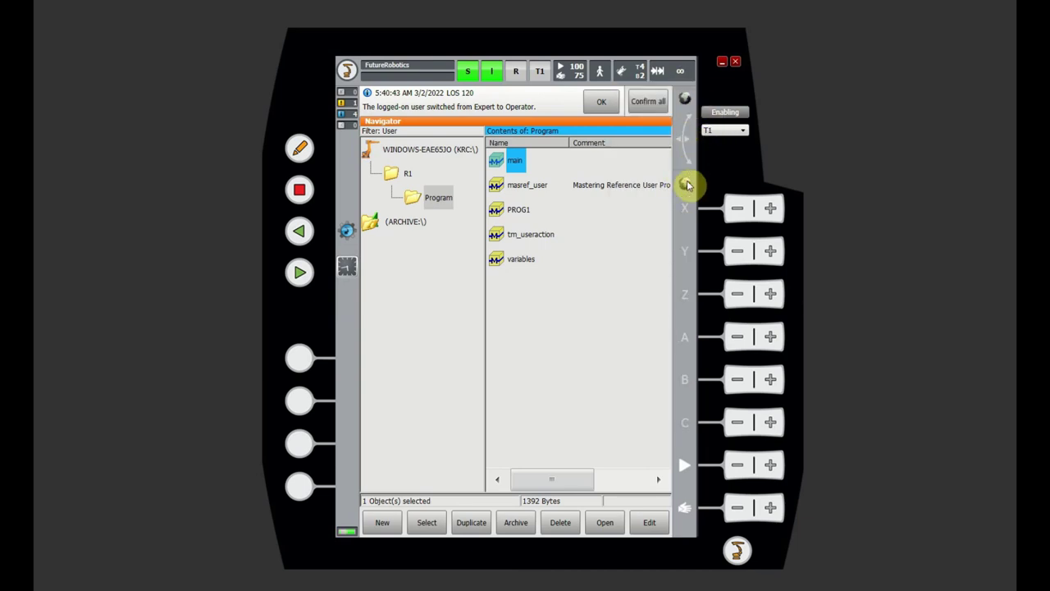
click(687, 185)
click(686, 184)
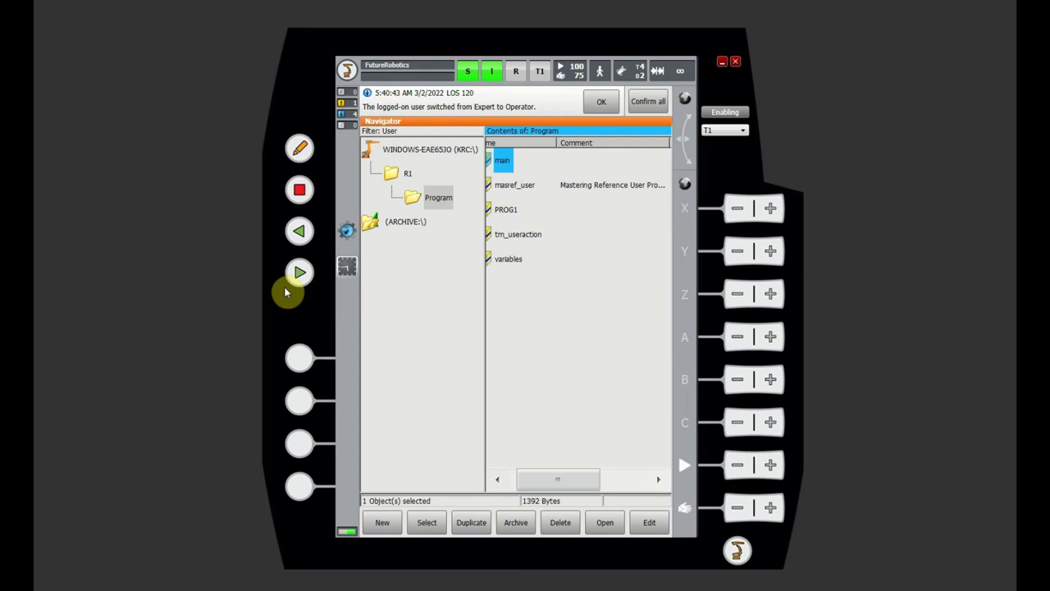
Step: Show the on-screen keyboard and hide it again
click(299, 151)
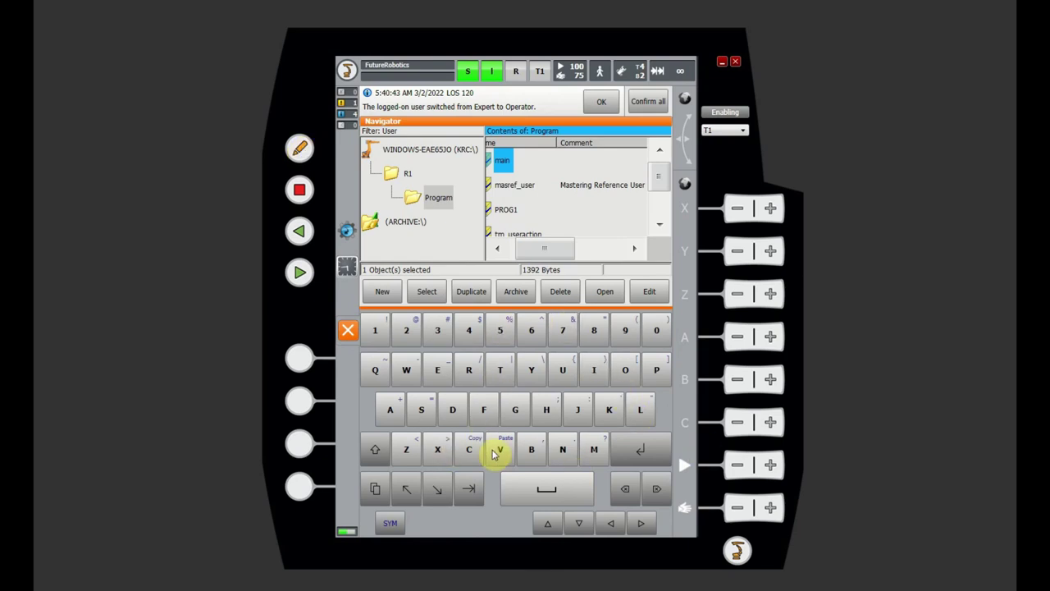
click(300, 150)
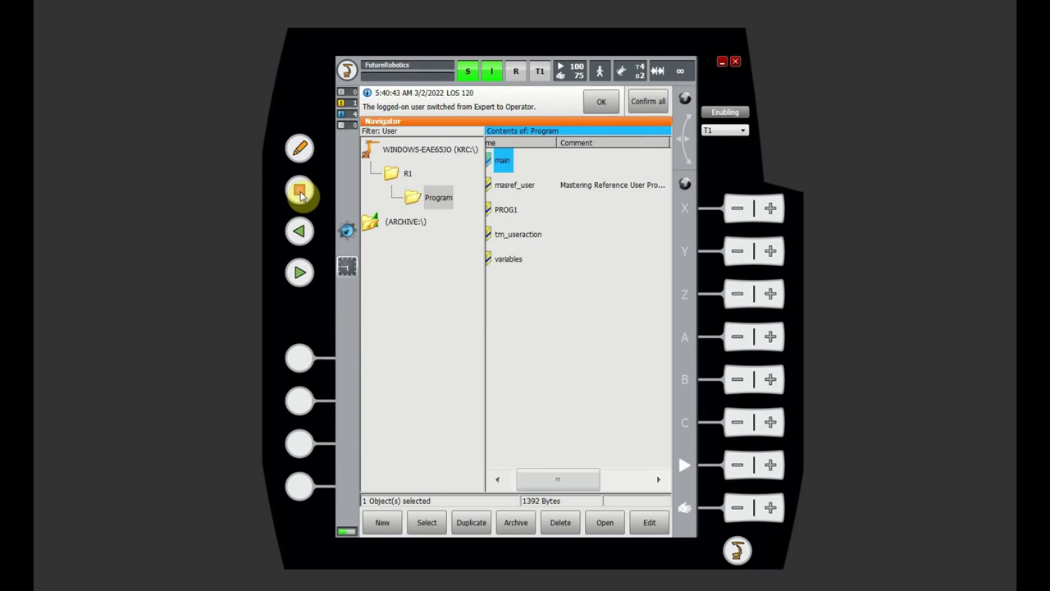
Step: Try to start program execution backwards and then forwards without selecting a program
click(300, 234)
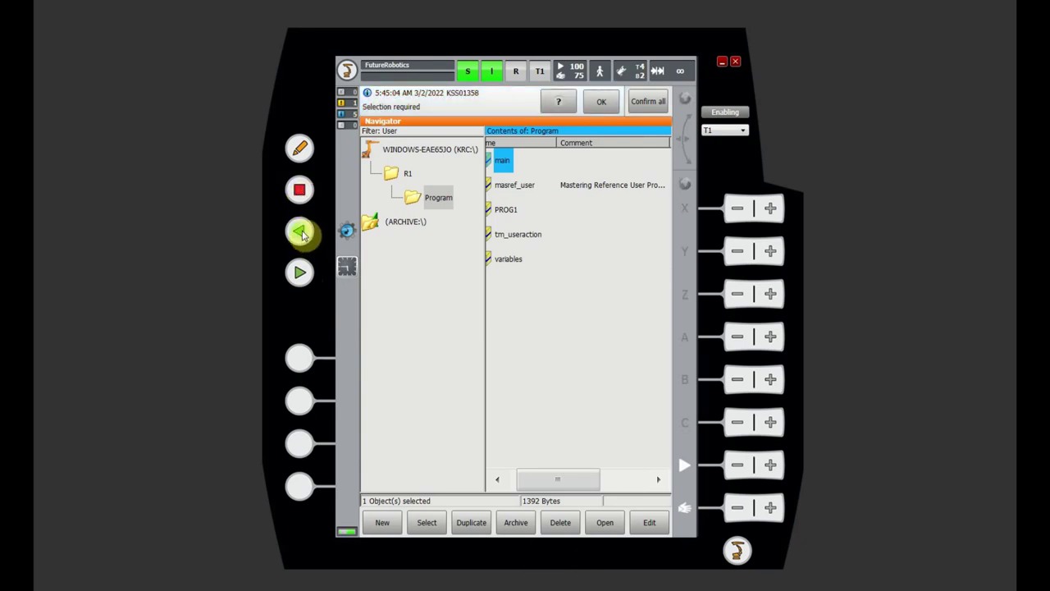
click(300, 274)
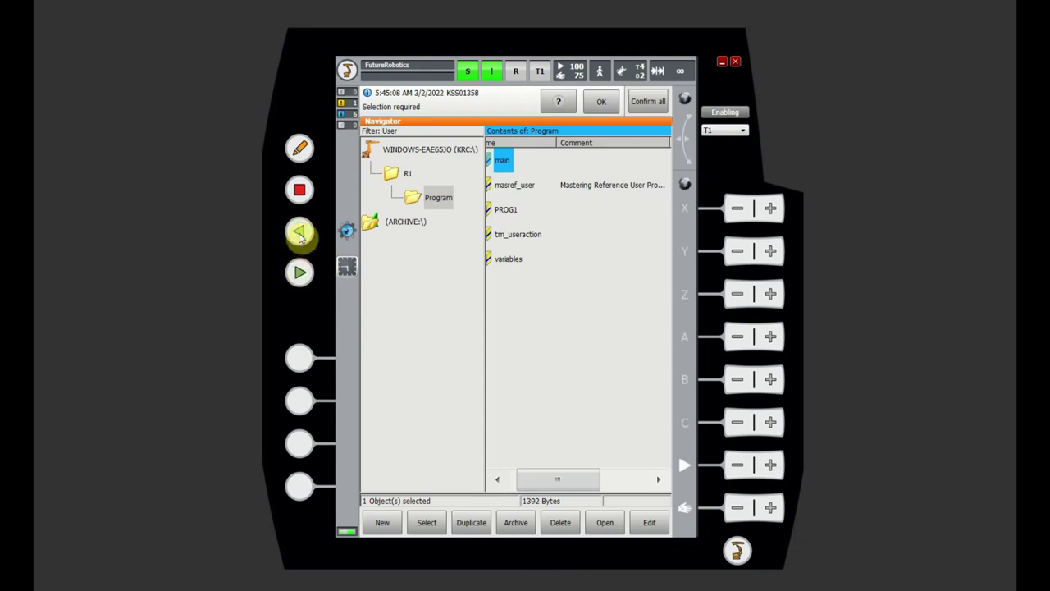
click(300, 272)
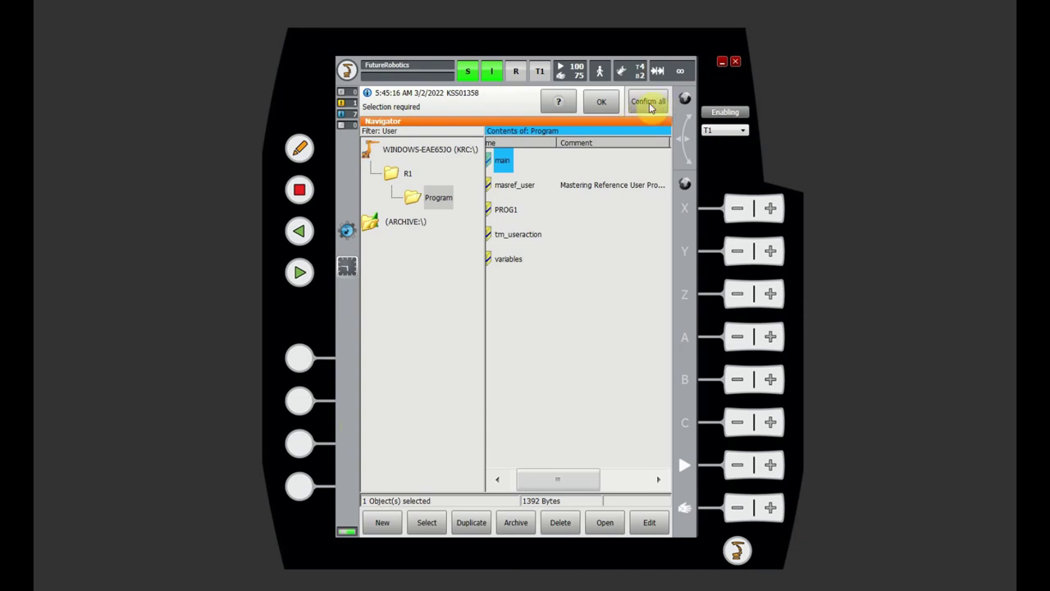
Step: Examine the expanded message list and the overview of active acknowledgment, status, notification and wait messages
click(463, 110)
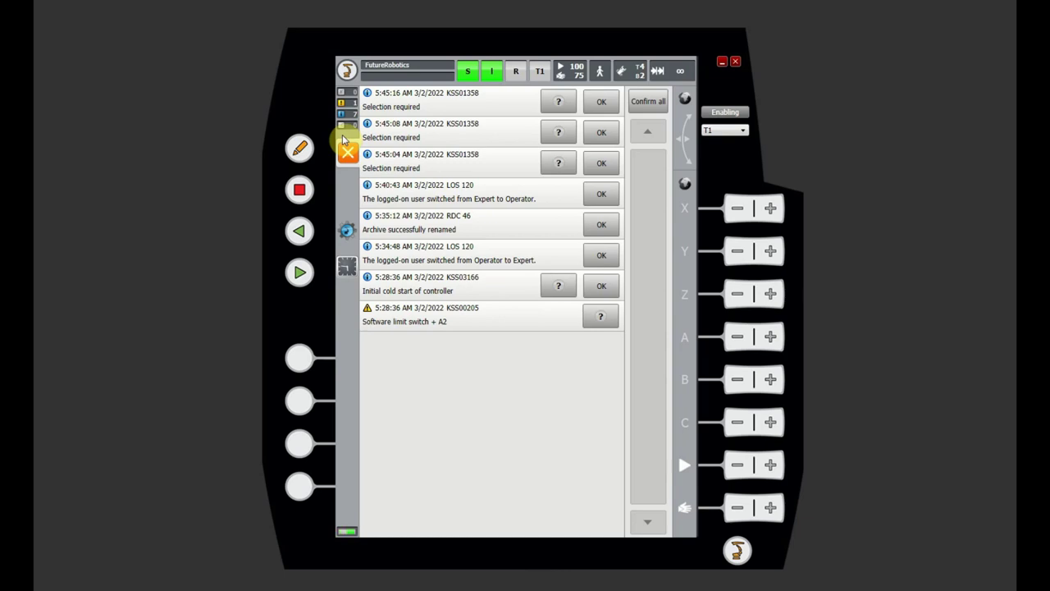
click(349, 97)
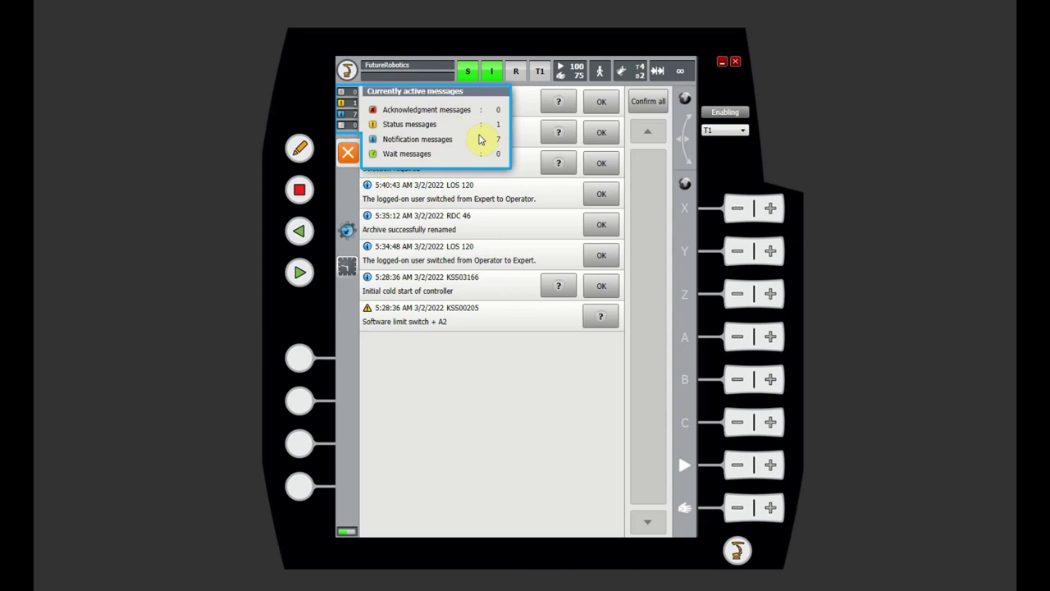
click(430, 117)
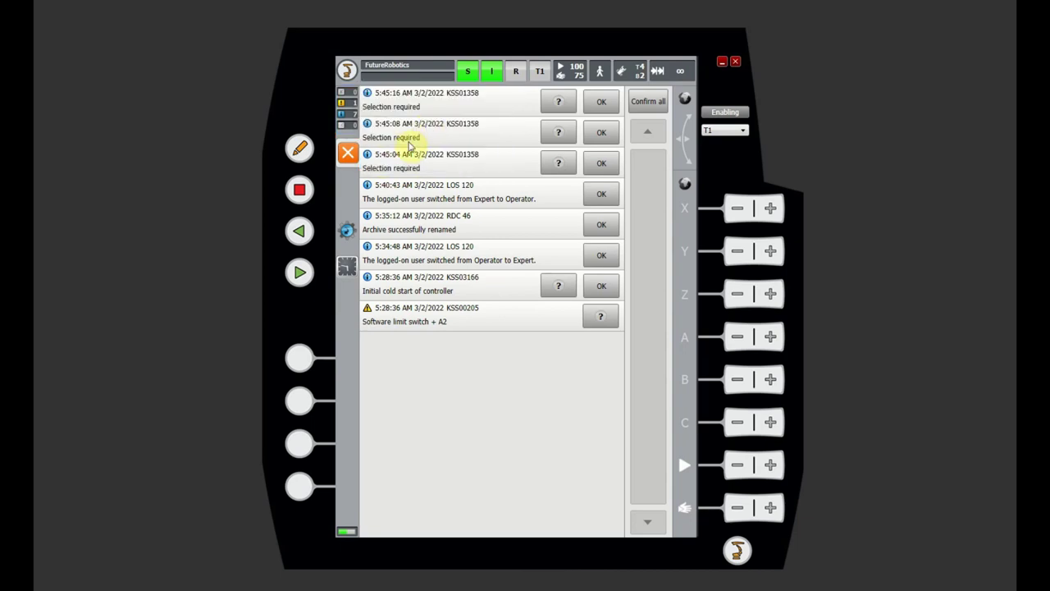
click(410, 145)
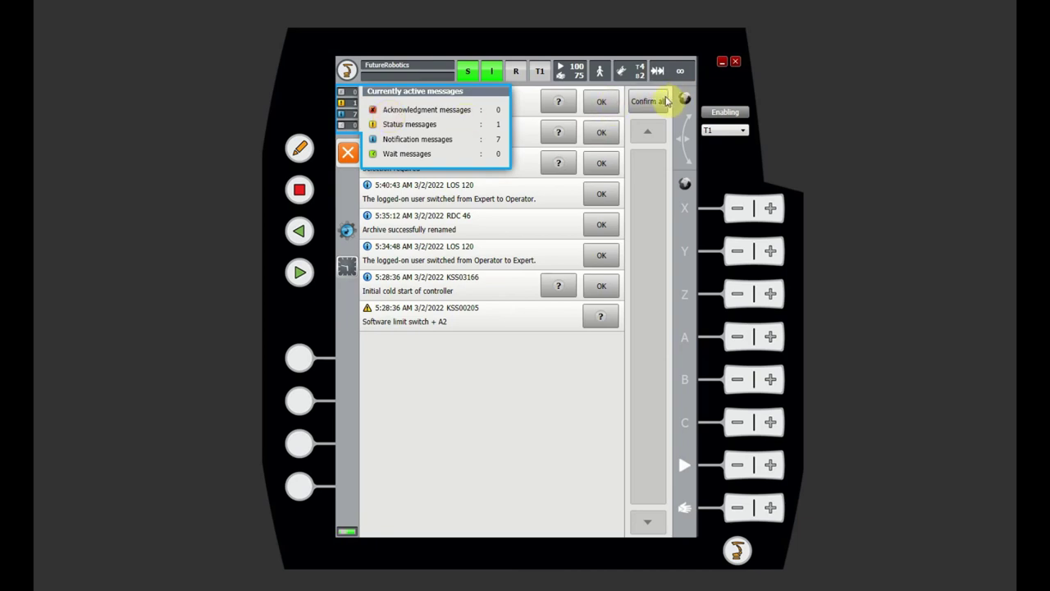
click(492, 118)
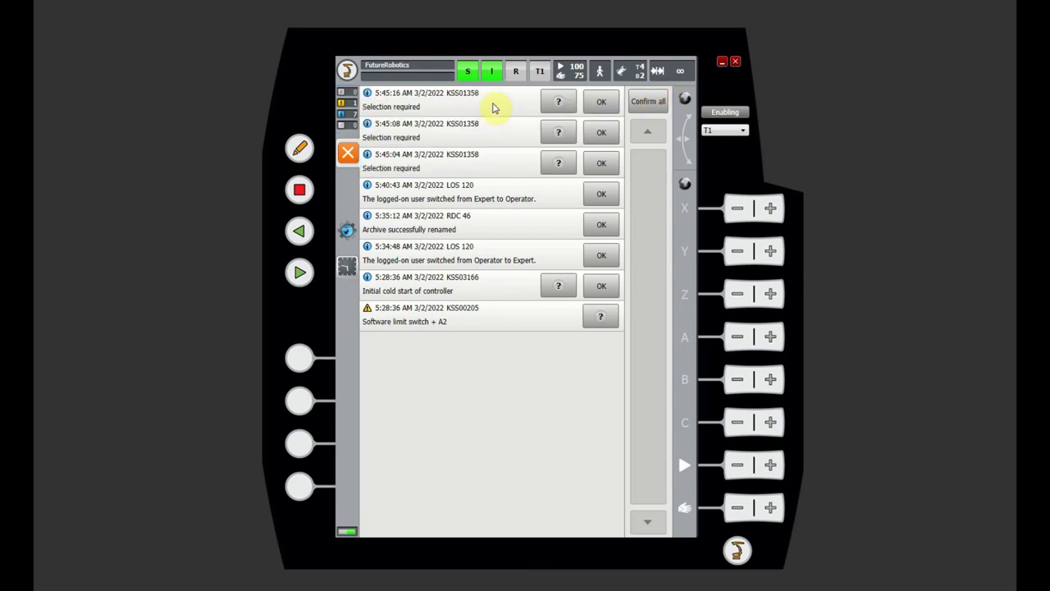
click(341, 100)
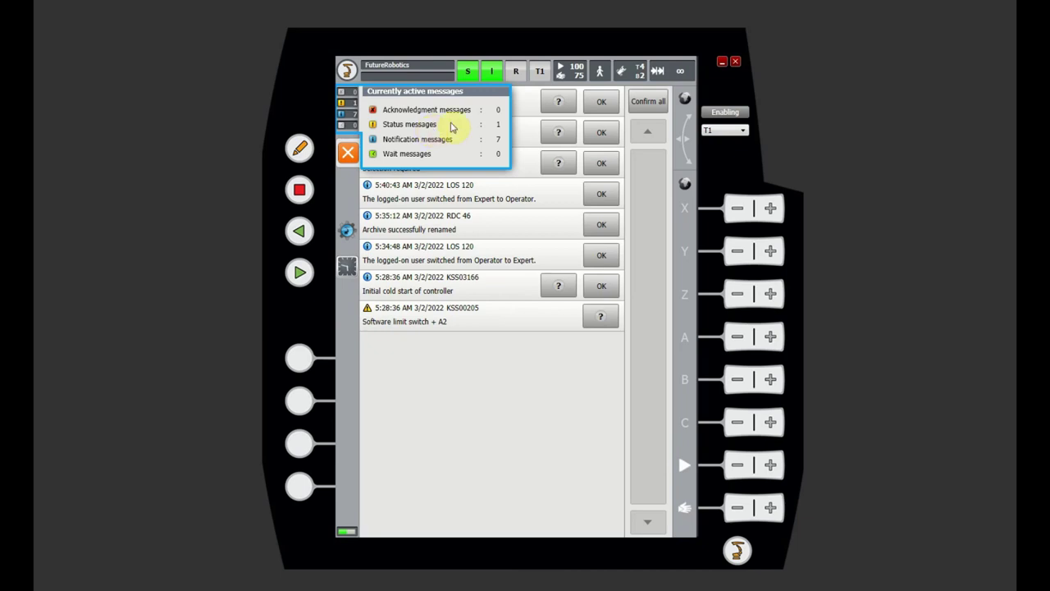
click(497, 127)
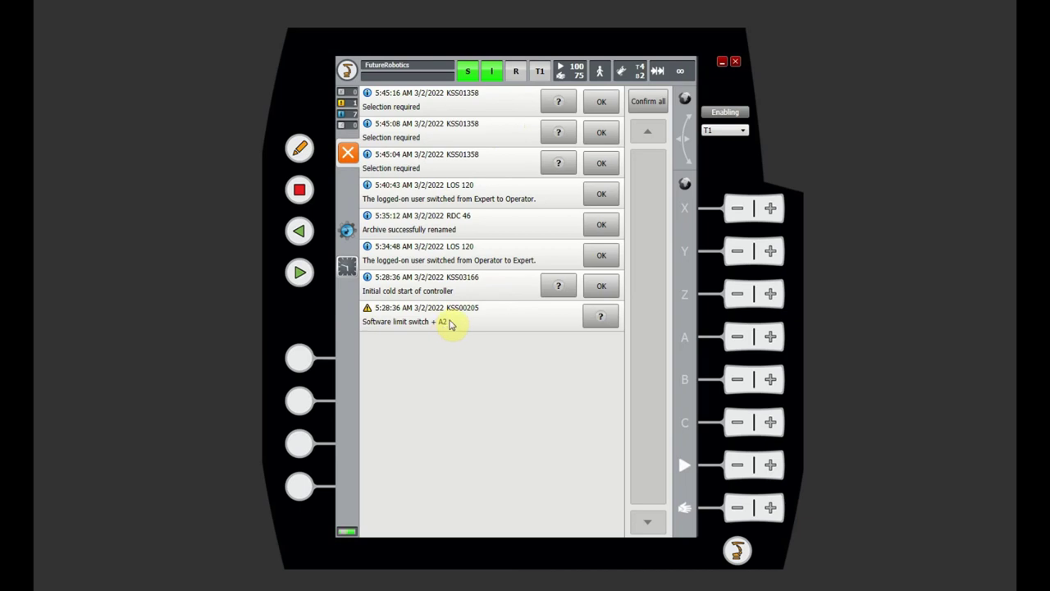
click(351, 113)
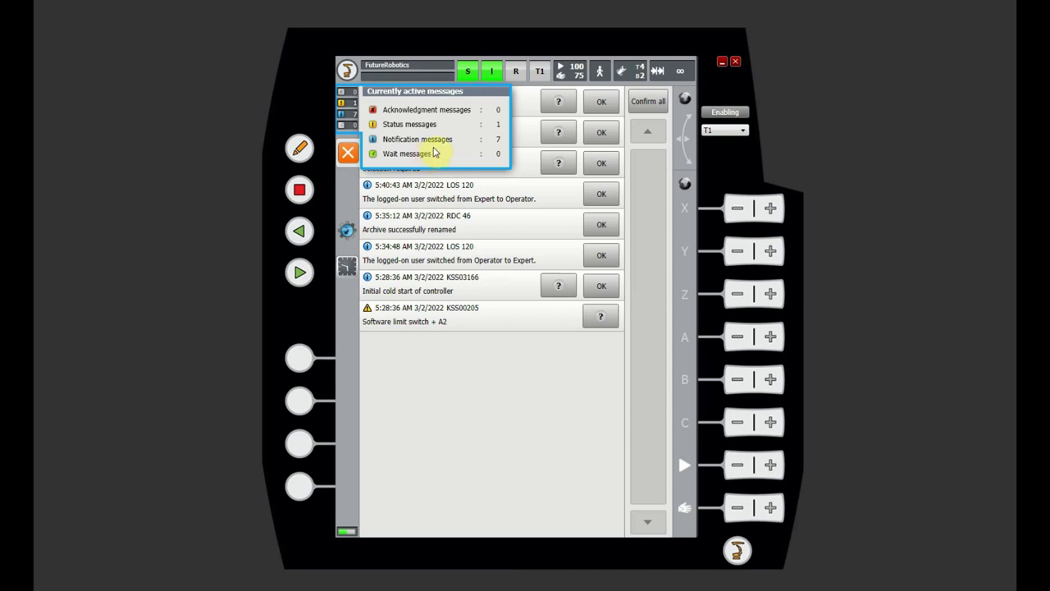
click(355, 107)
click(532, 372)
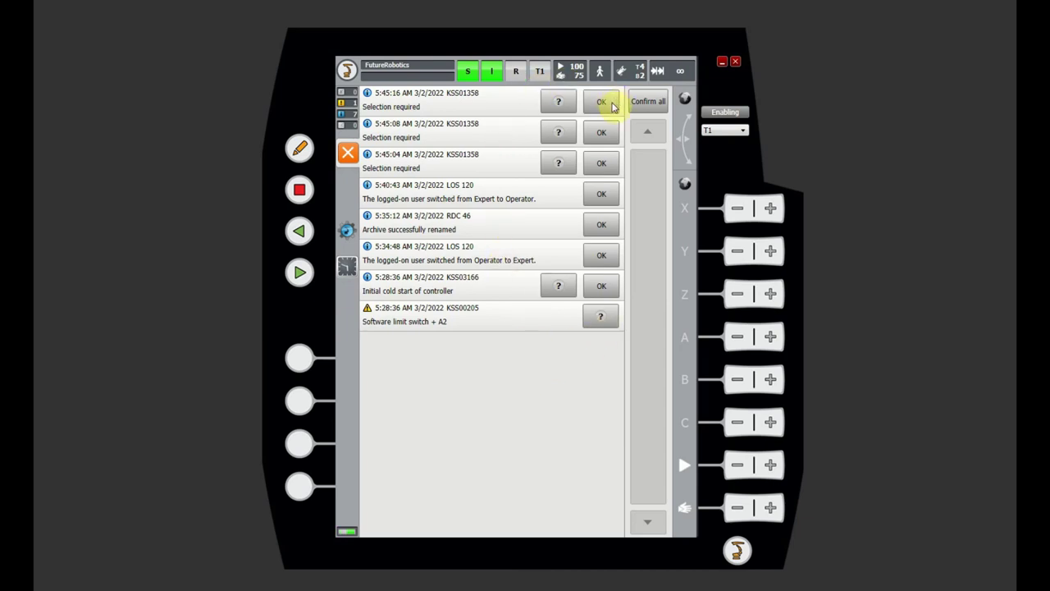
Step: Acknowledge the Expert-to-Operator switch message, and read the help page for the Software limit switch + A2 message
click(607, 197)
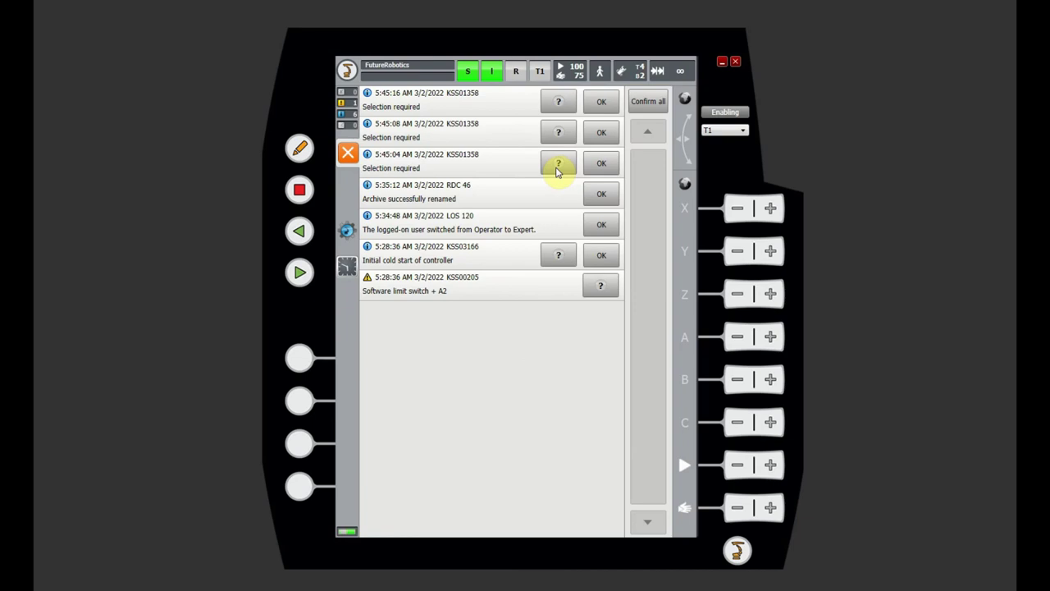
click(599, 286)
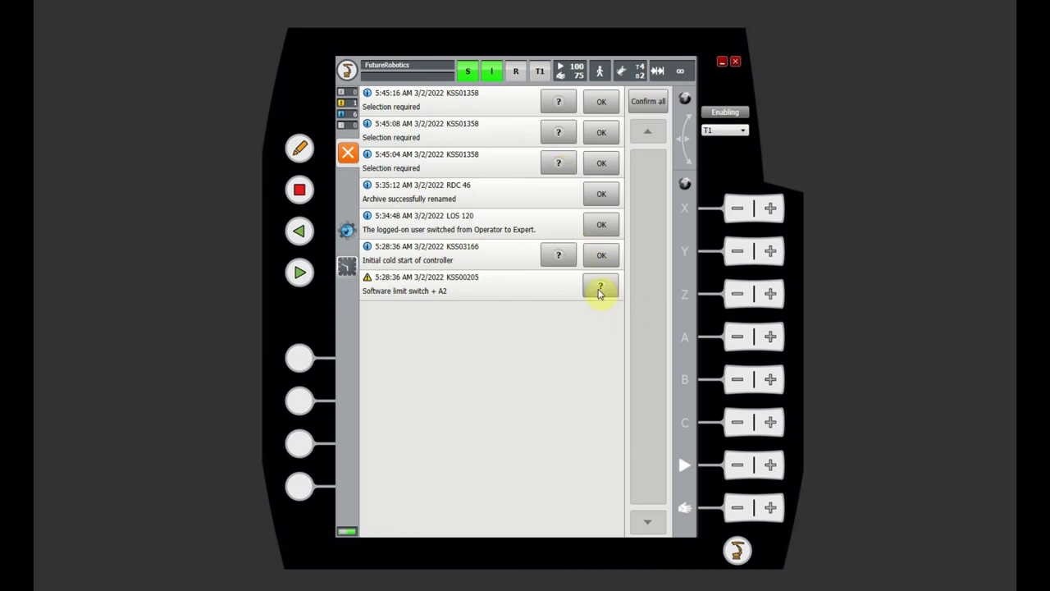
click(599, 286)
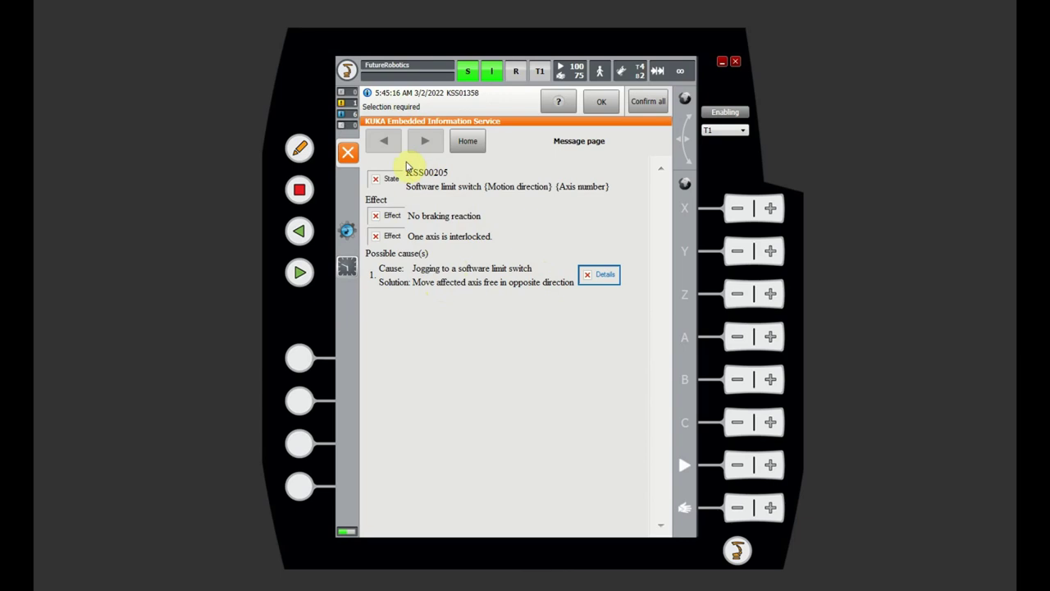
click(348, 152)
click(410, 109)
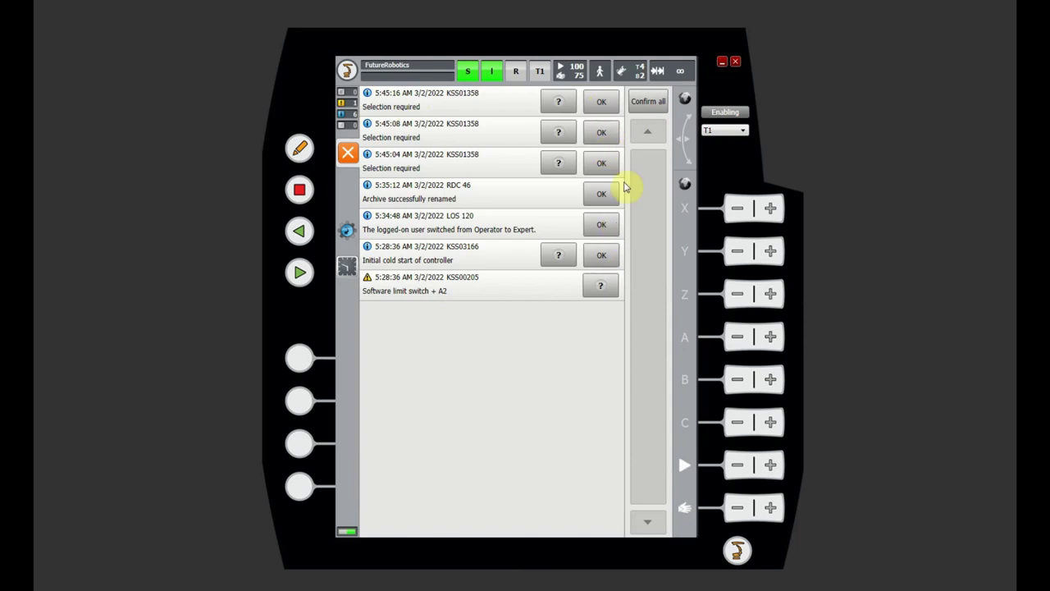
Step: Confirm all messages in the message list at once
click(652, 103)
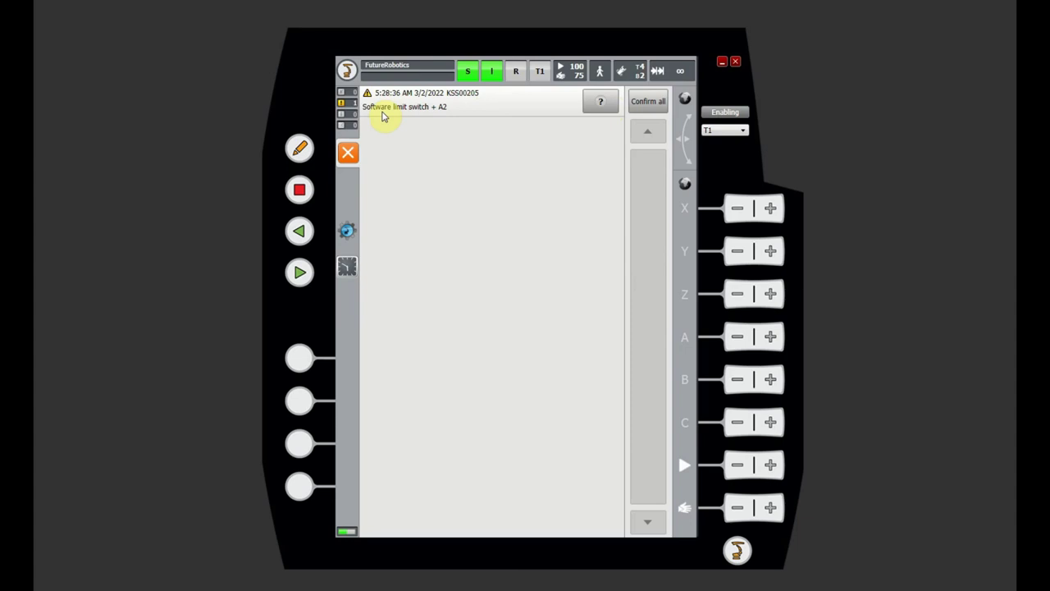
click(642, 110)
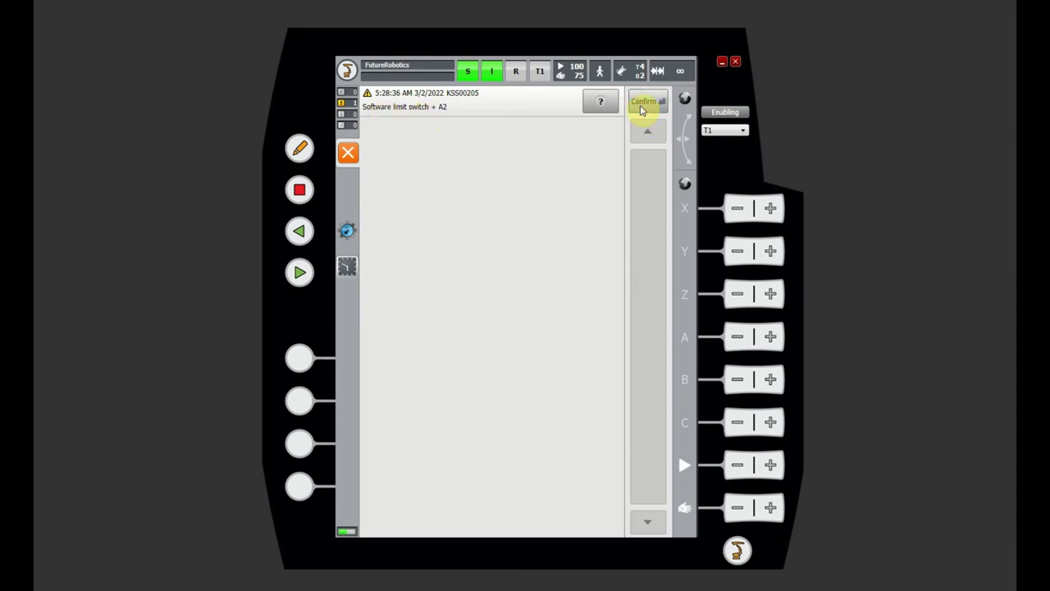
click(642, 110)
Step: Set key jogging to Axes and jog axis A2 in the negative direction with the enabling switch held, releasing it at the end
click(684, 183)
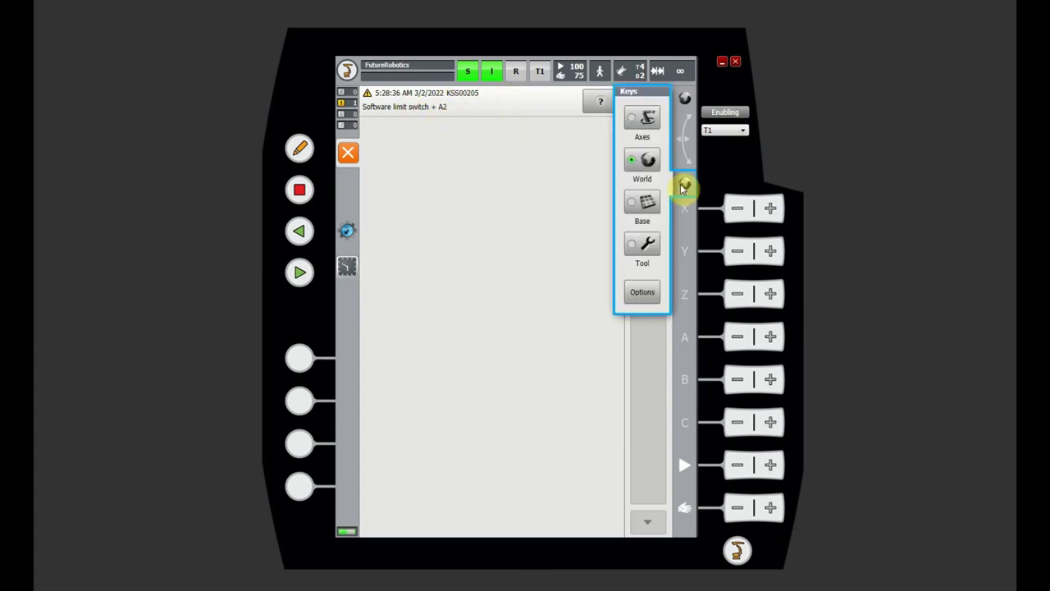
click(645, 121)
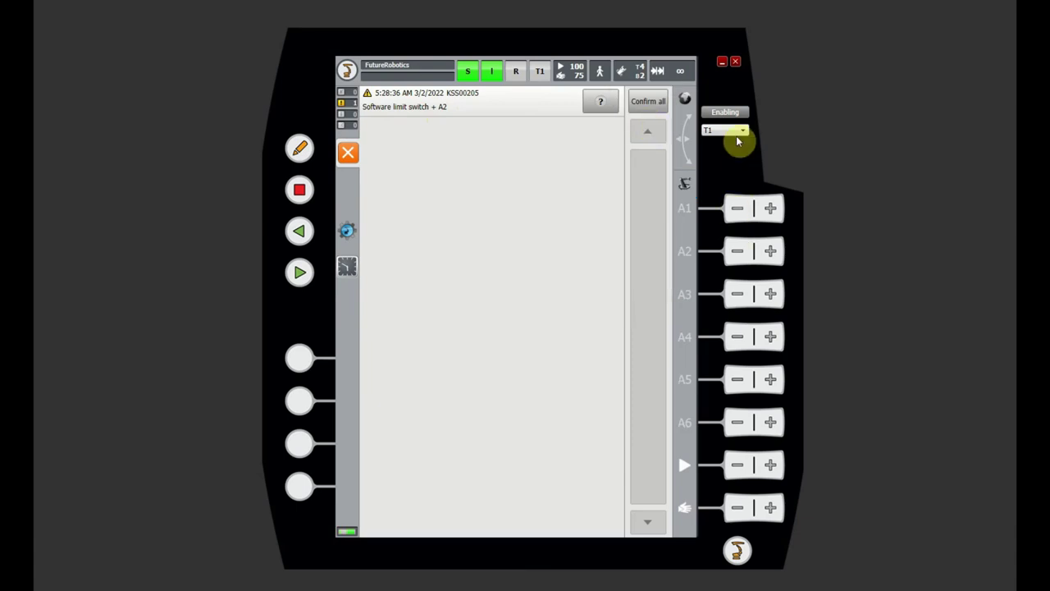
click(725, 113)
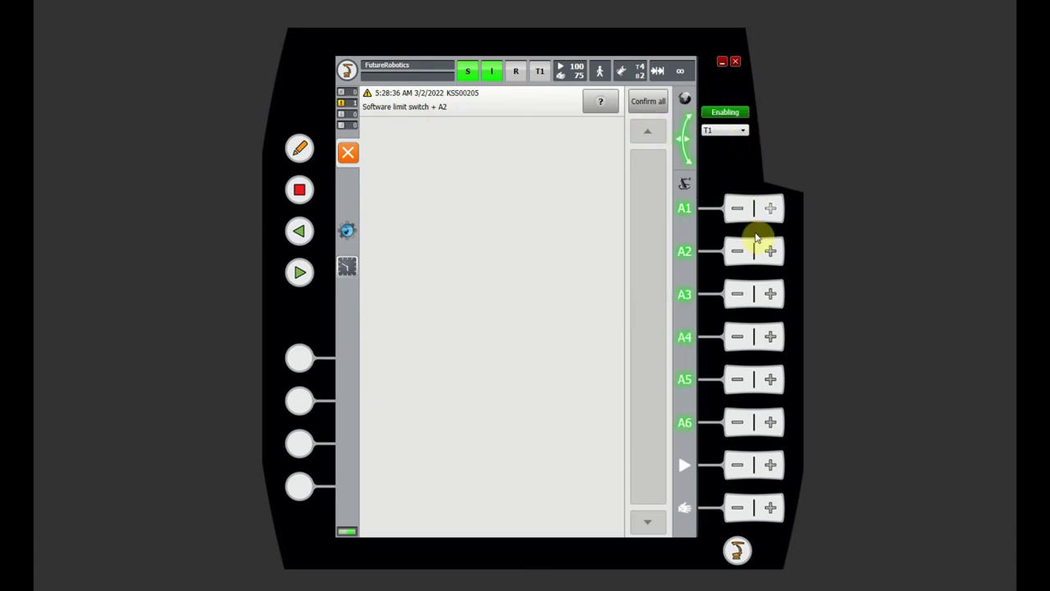
click(735, 254)
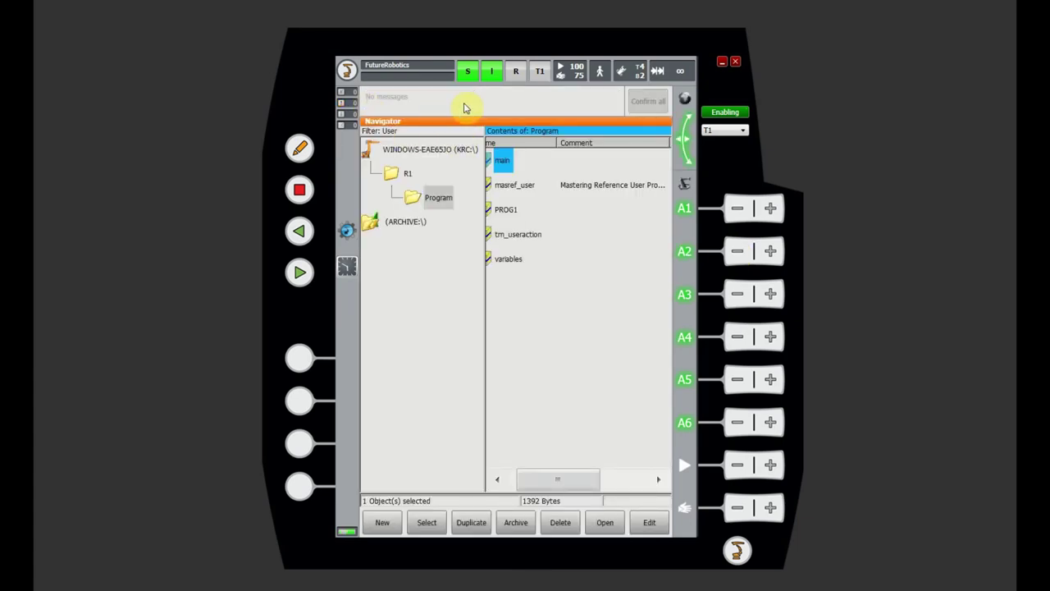
click(727, 114)
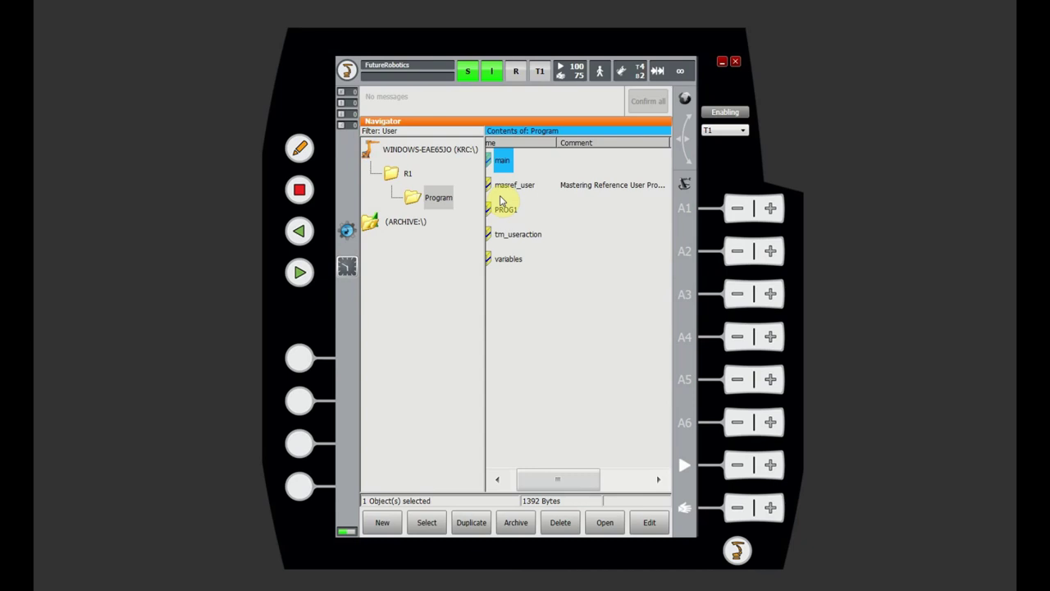
Step: View the project management page of the active WorkingProject and close it
click(348, 233)
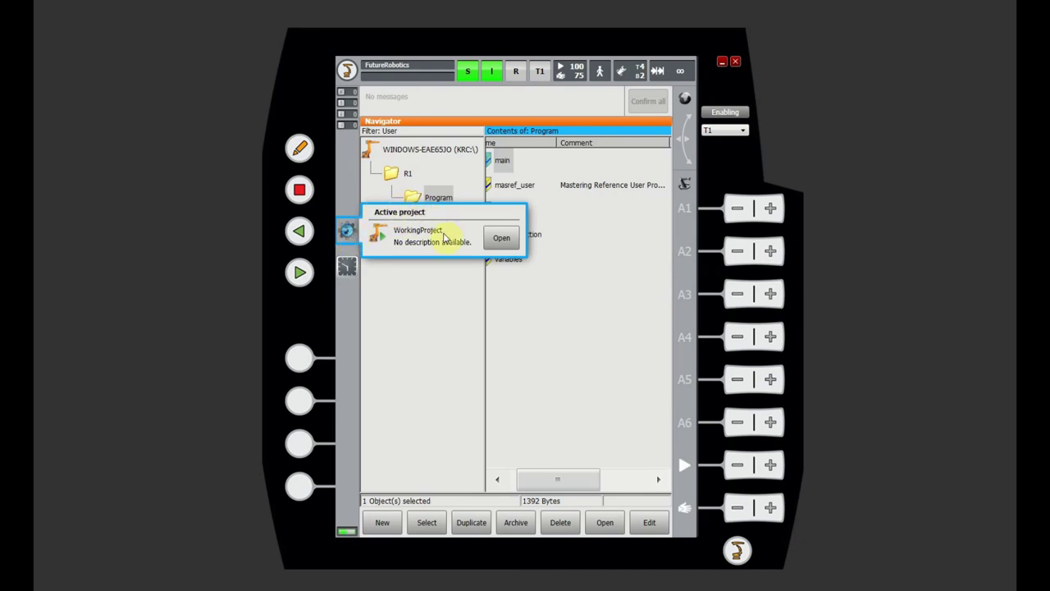
click(505, 240)
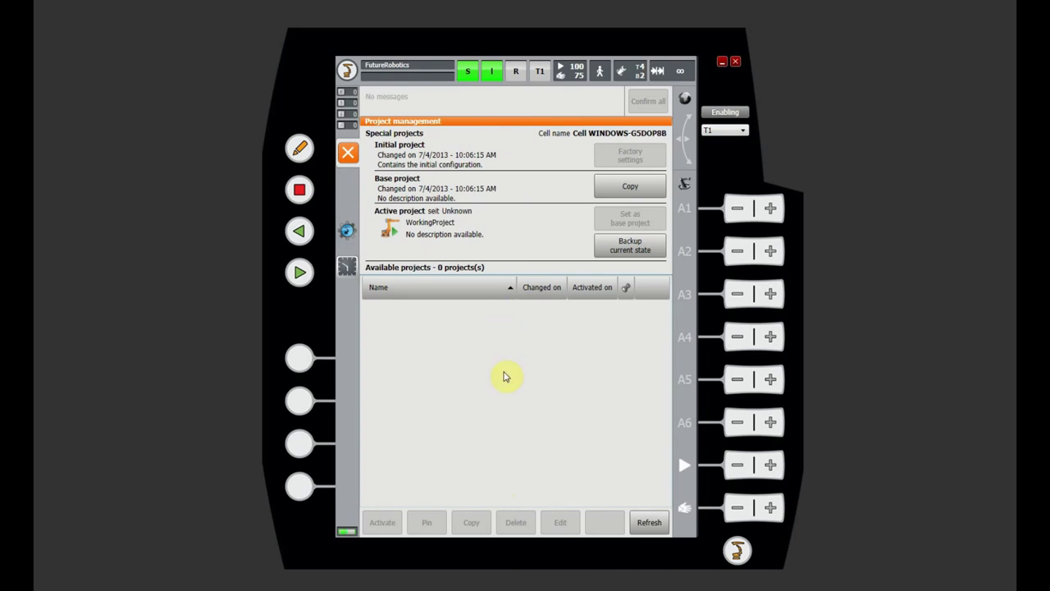
click(348, 154)
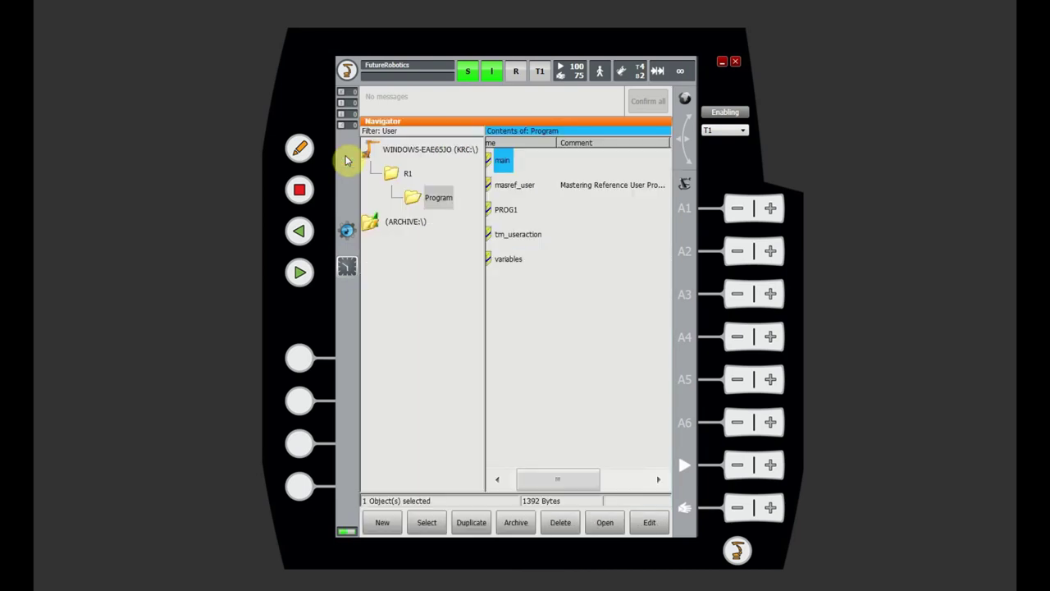
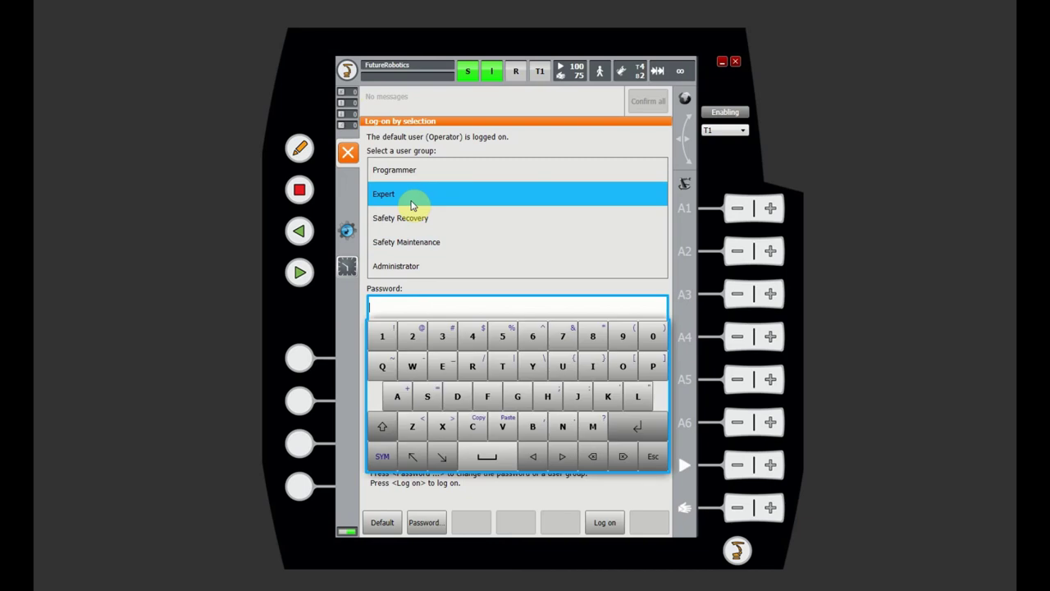
Step: Log on to the Expert user group with its password and confirm the user switch message
text(k)
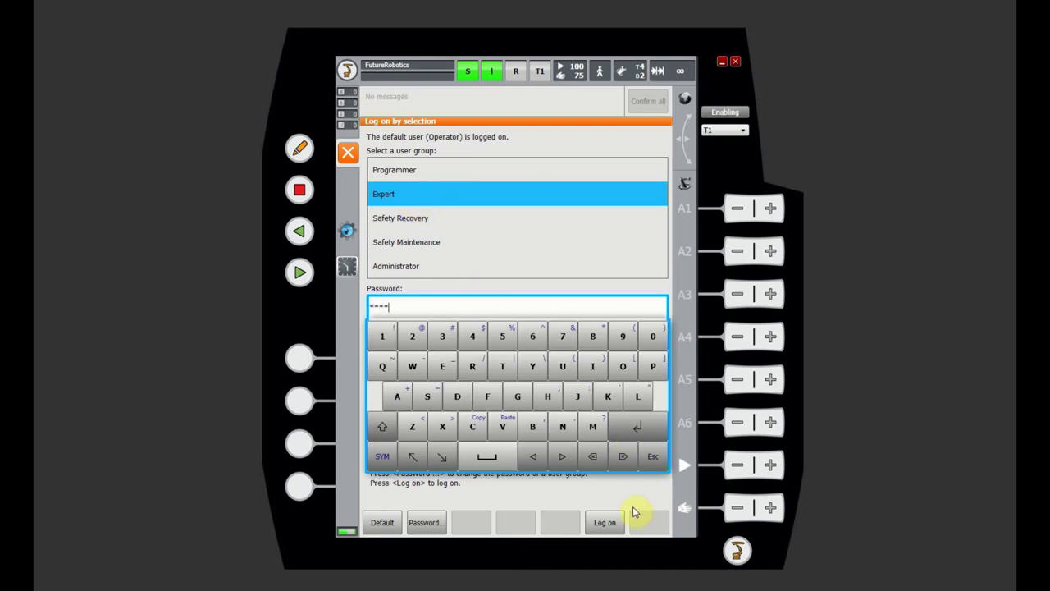
click(611, 521)
click(619, 527)
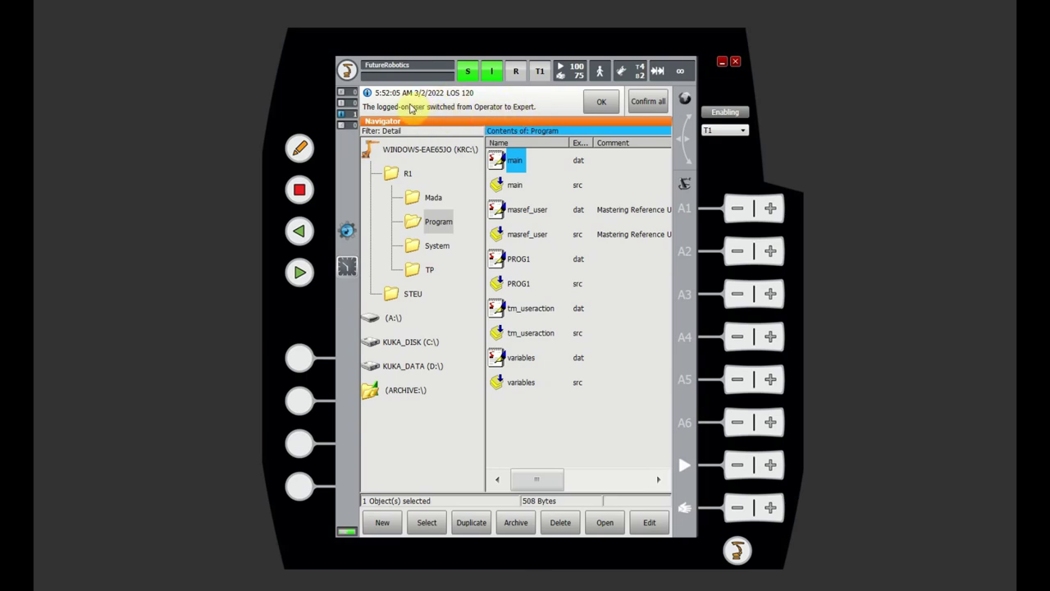
click(655, 105)
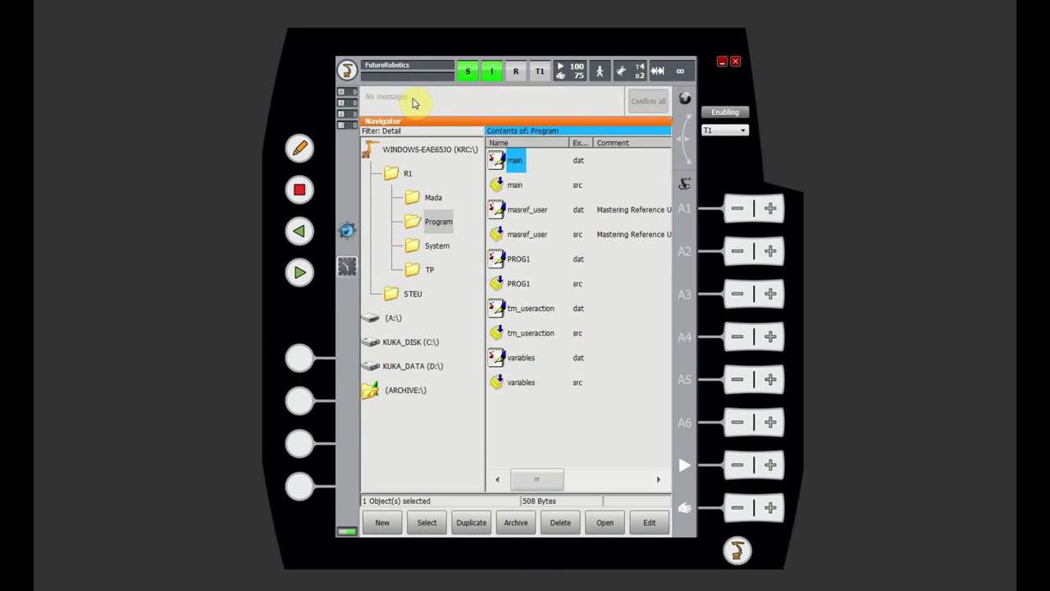
Step: Examine the start-up service functions available to the Expert user group
click(346, 71)
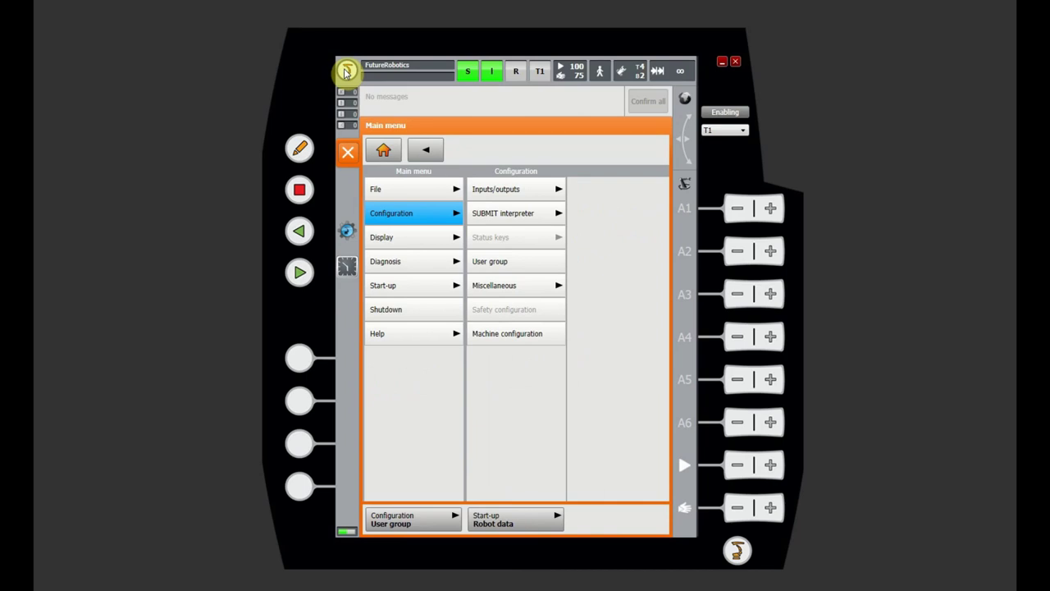
click(419, 285)
click(529, 287)
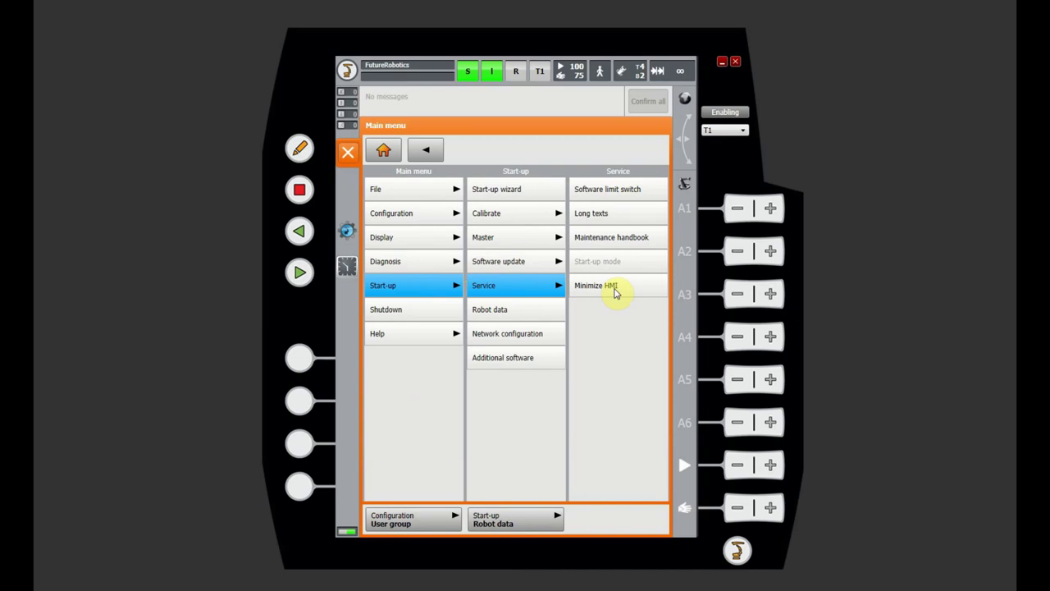
Step: Switch the user group to Programmer and show the main menu for that group
click(406, 215)
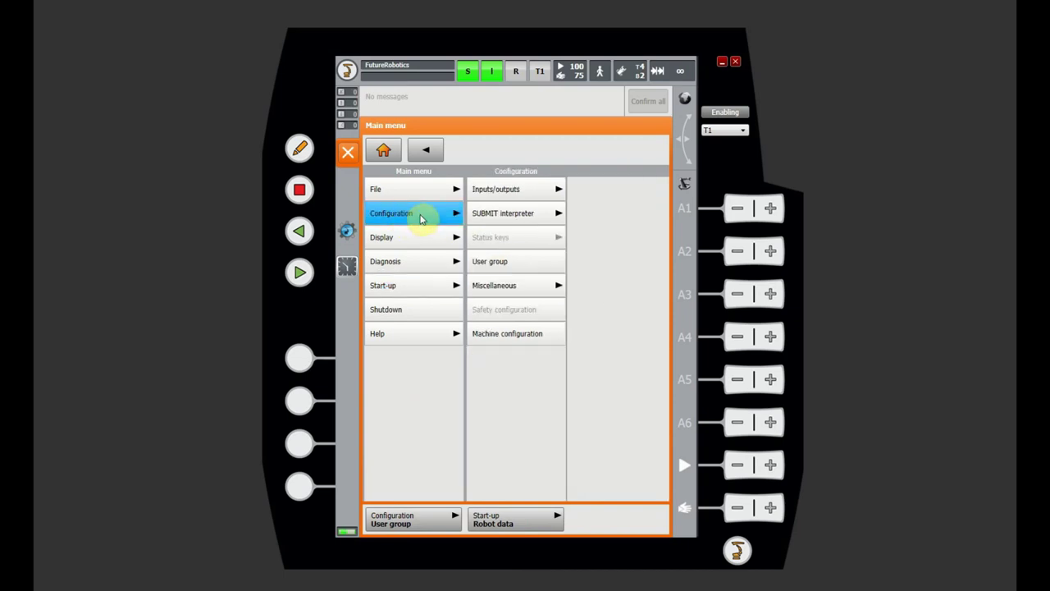
click(518, 262)
click(406, 170)
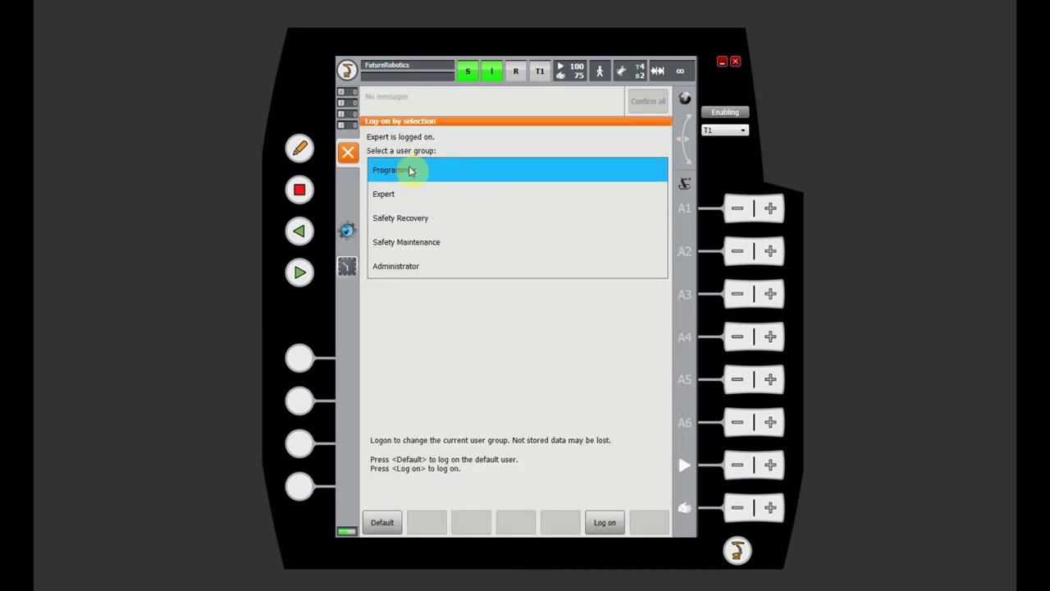
click(606, 525)
click(347, 70)
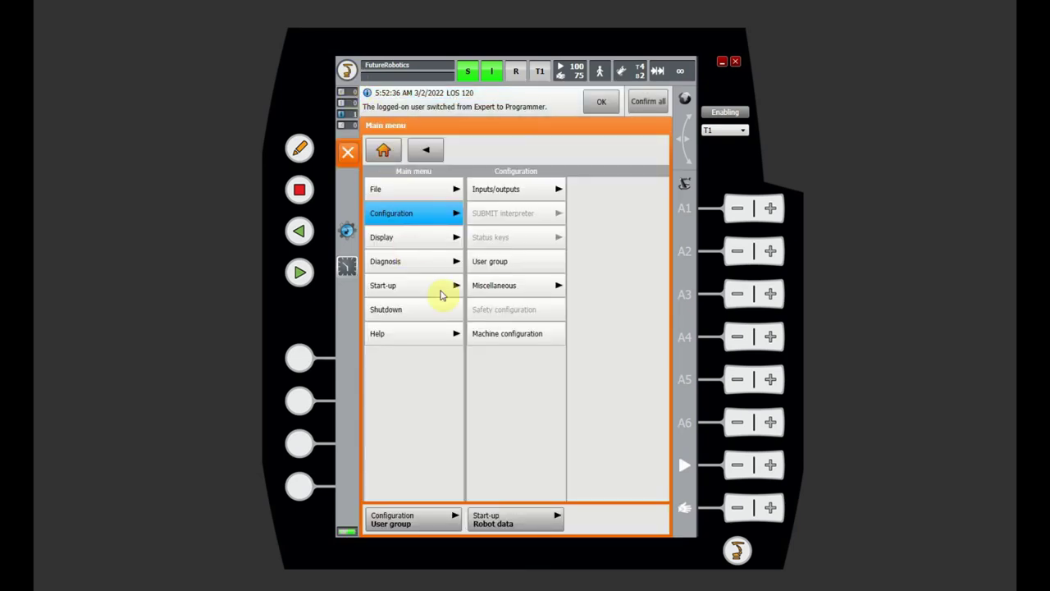
Step: Examine the start-up service and mastering functions available to the Programmer group, including the EMD options, and close the main menu
click(443, 287)
click(496, 284)
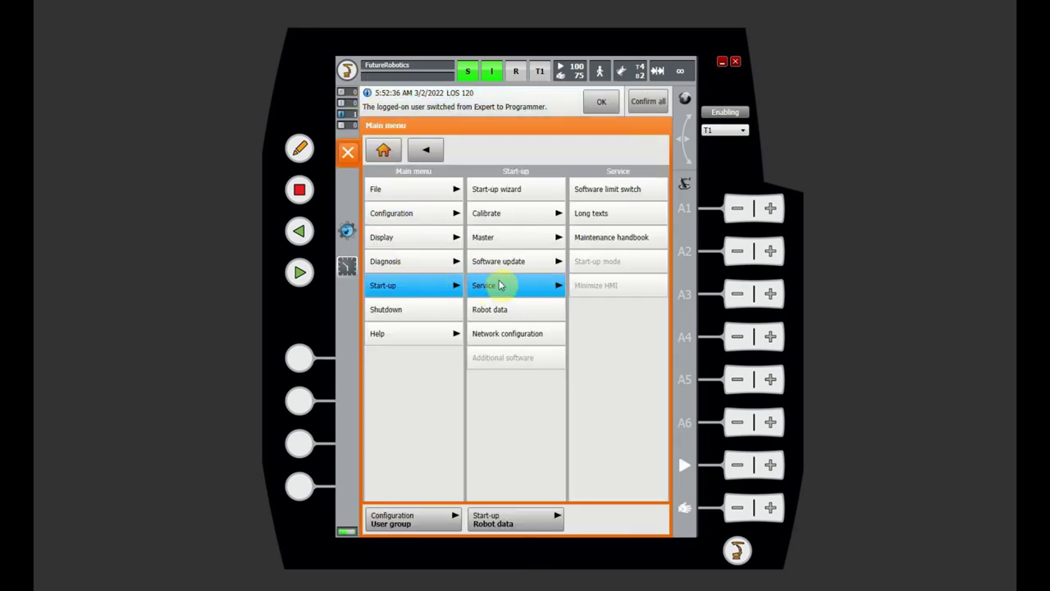
click(513, 241)
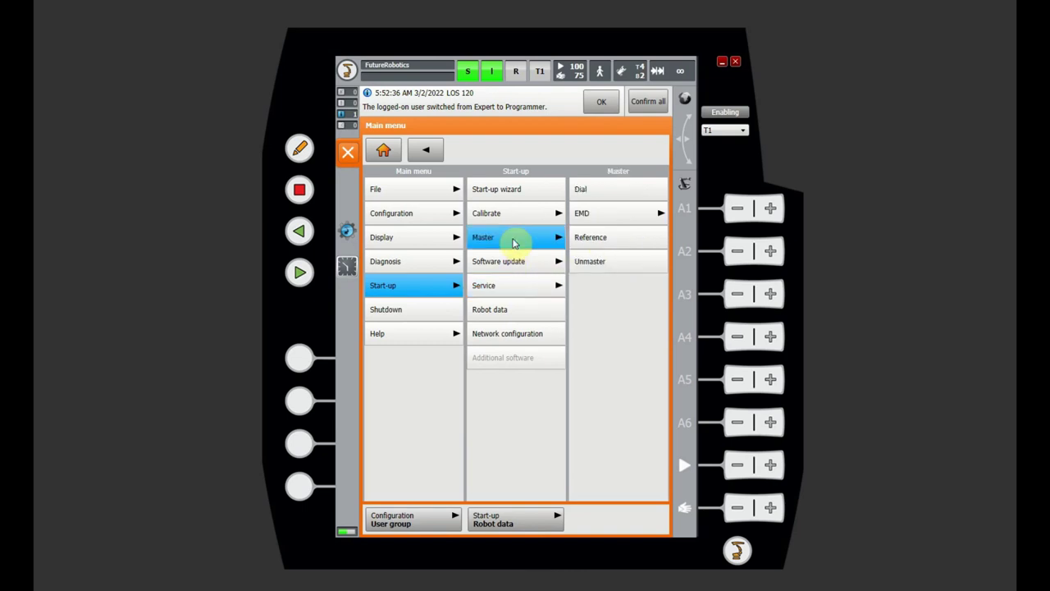
click(581, 214)
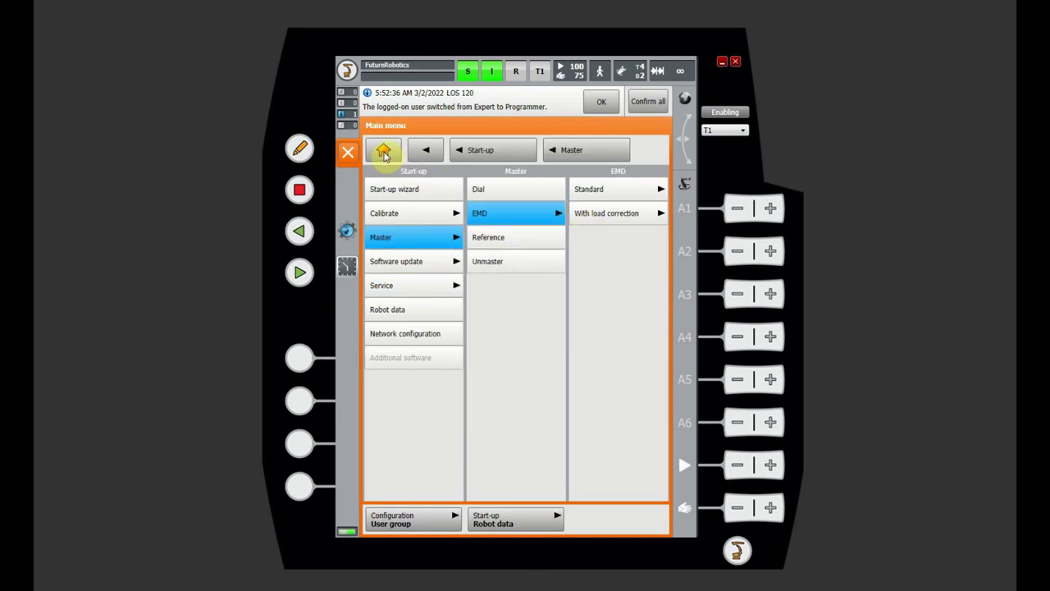
click(348, 152)
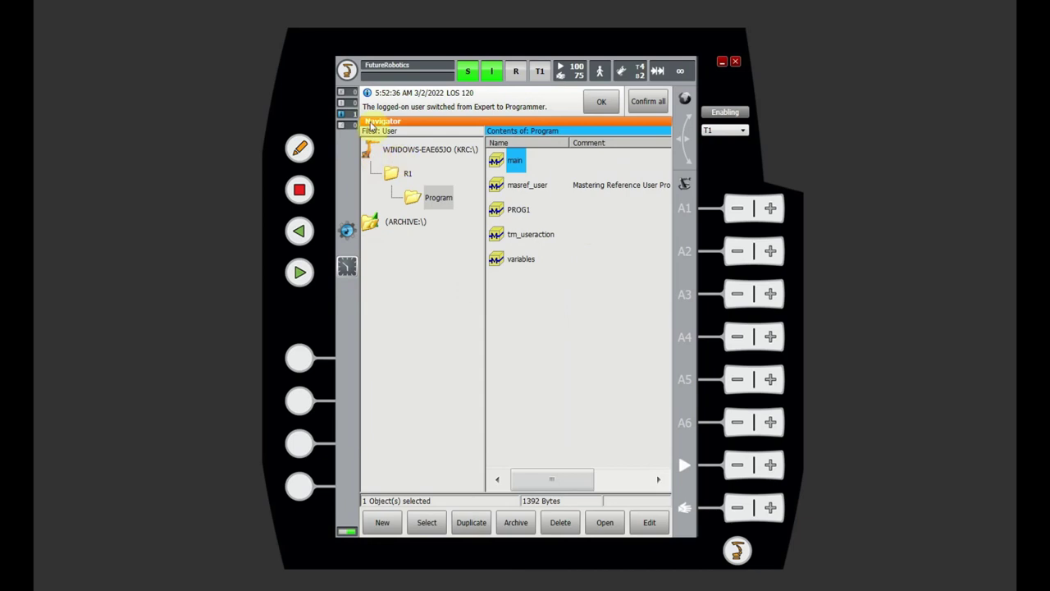
Step: Examine the Programmer group's configuration functions and the list of user groups offered for log-on, leaving the logged-on group as it is
click(346, 70)
click(408, 216)
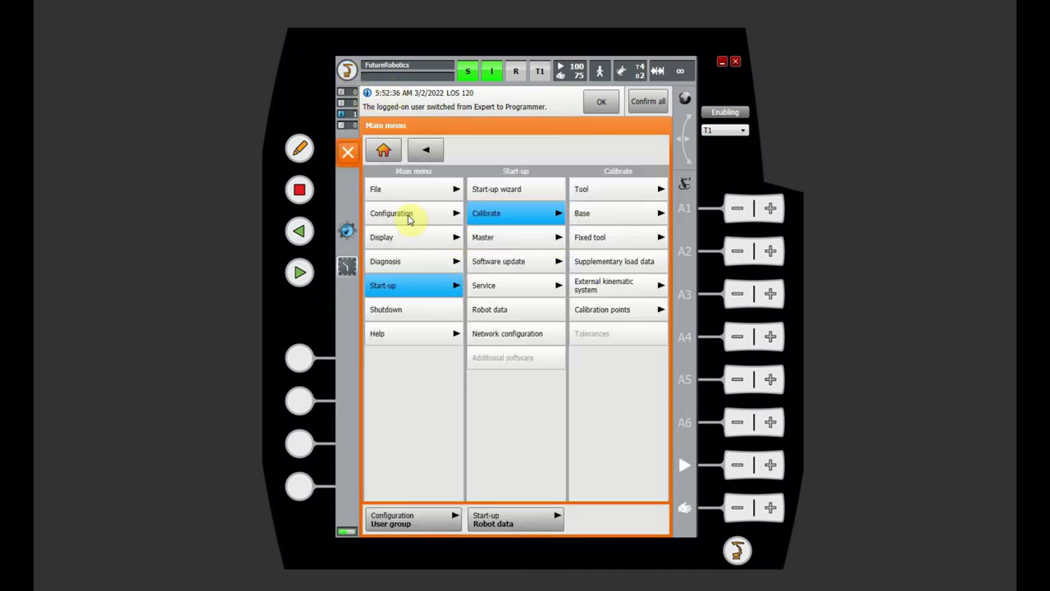
click(382, 151)
click(403, 213)
click(529, 263)
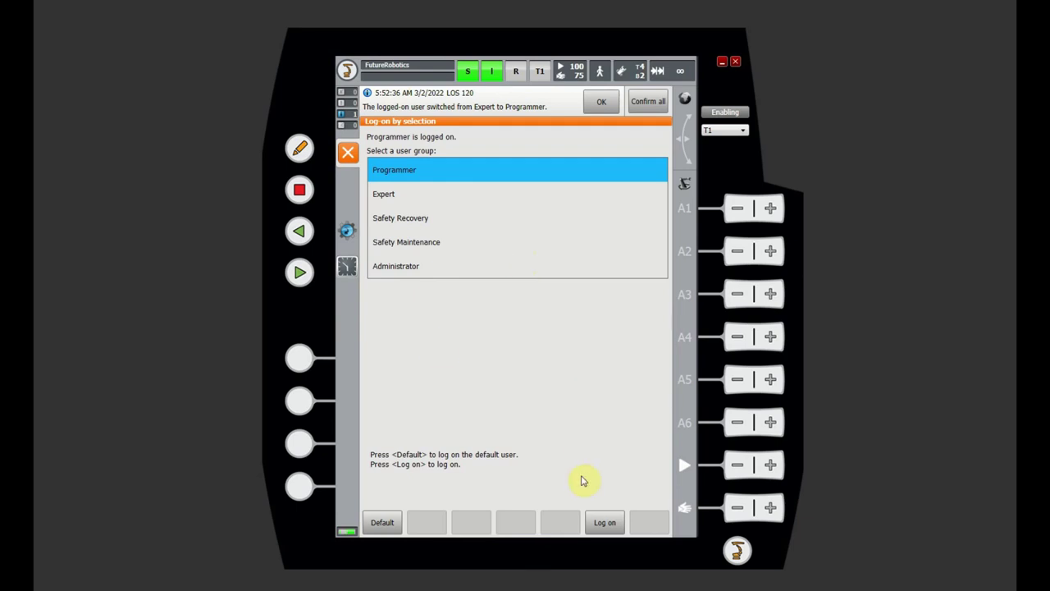
click(348, 151)
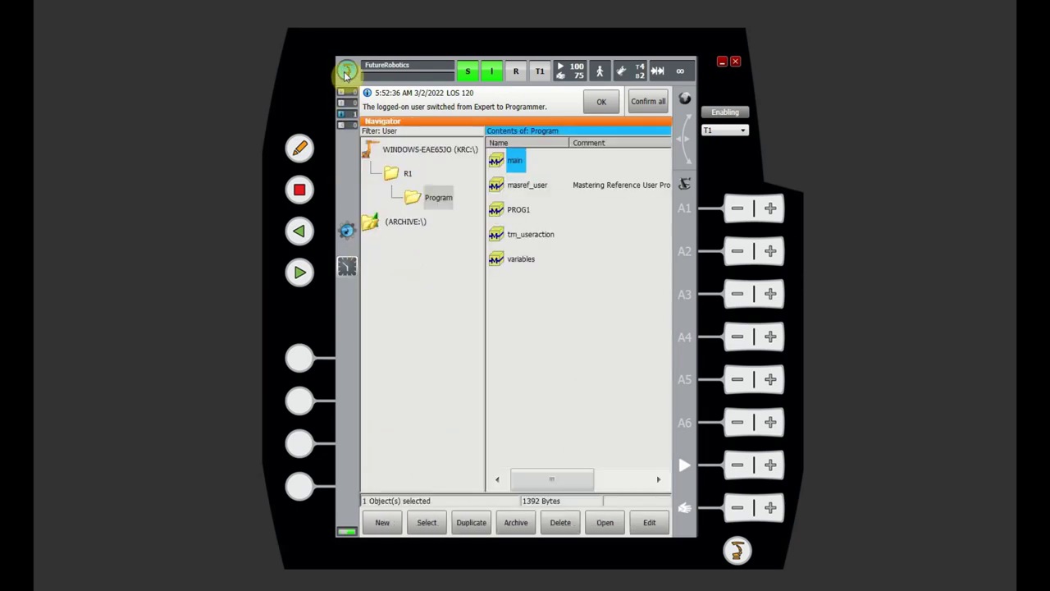
click(346, 72)
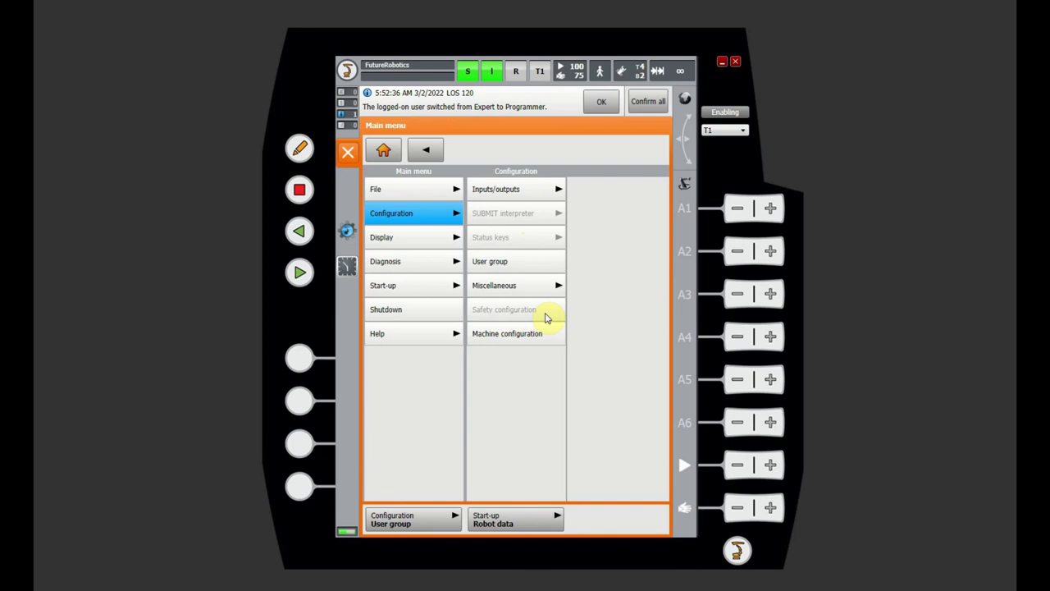
click(520, 268)
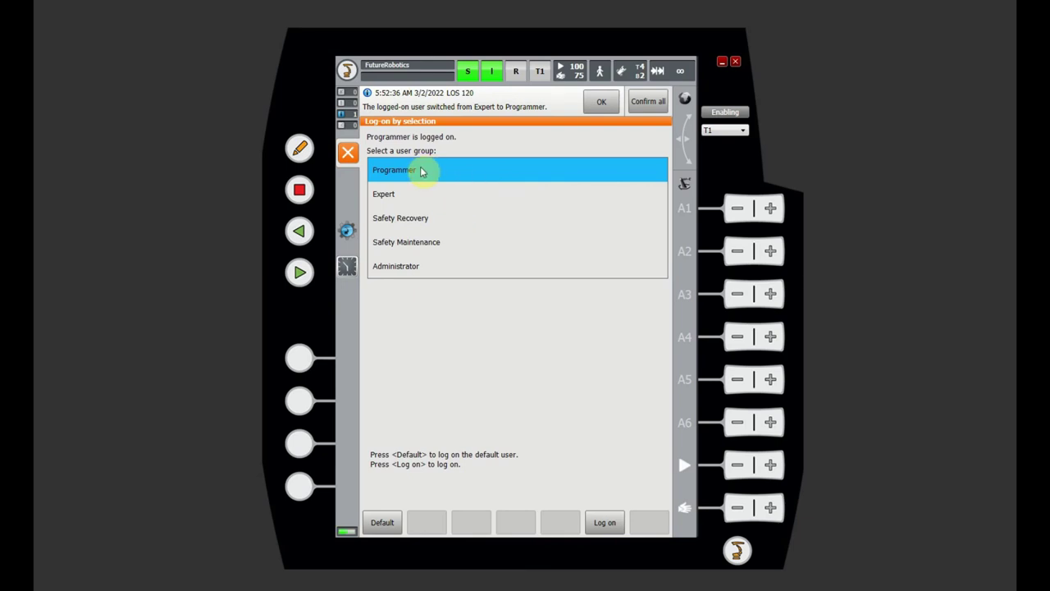
click(348, 153)
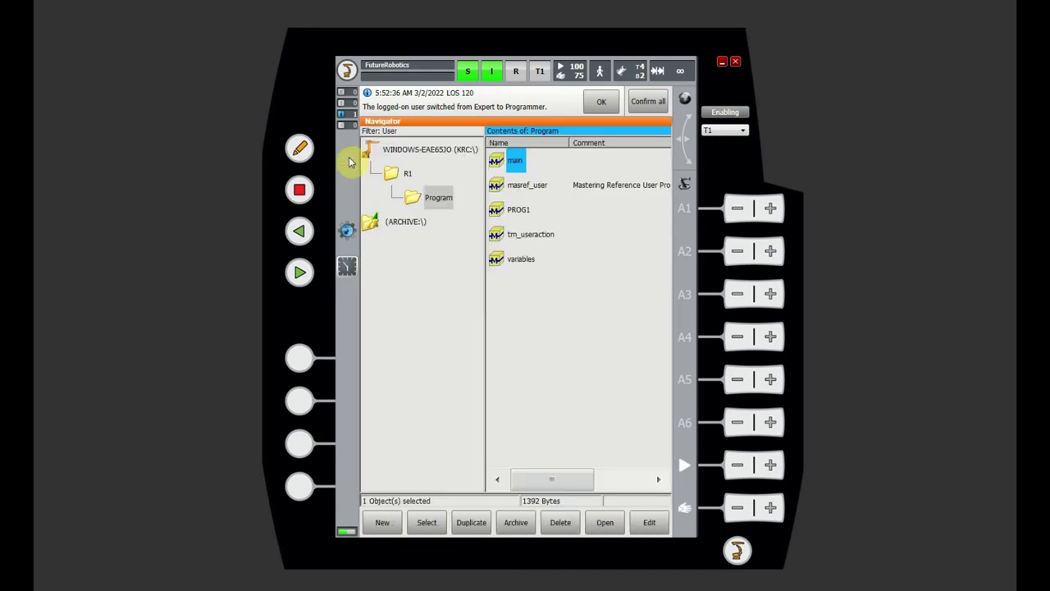
Step: Highlight the PROG1, main and tm_useraction modules in turn in the Program folder
click(512, 206)
click(514, 209)
click(512, 164)
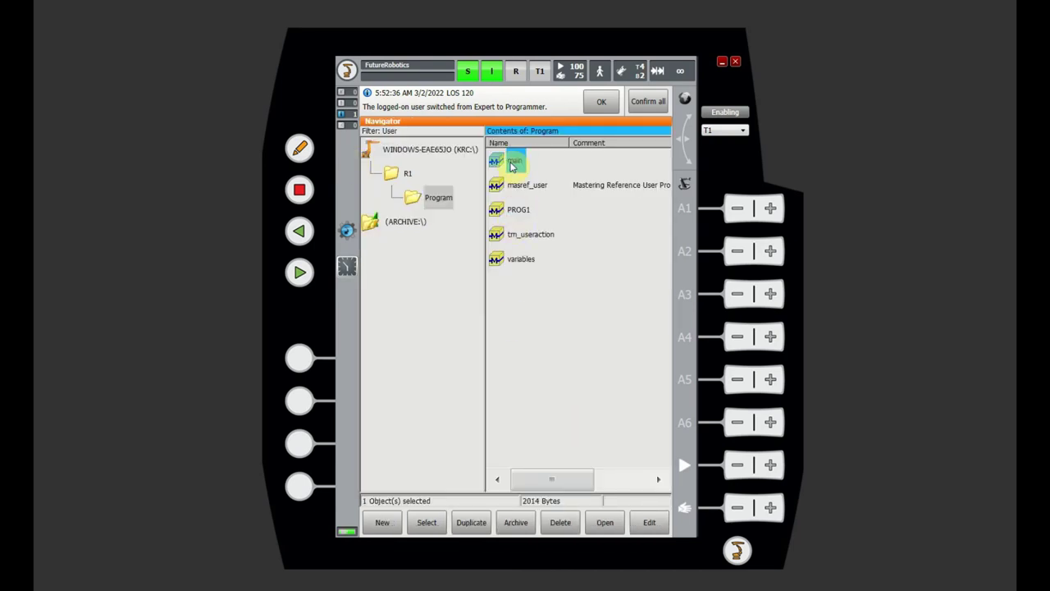
click(529, 234)
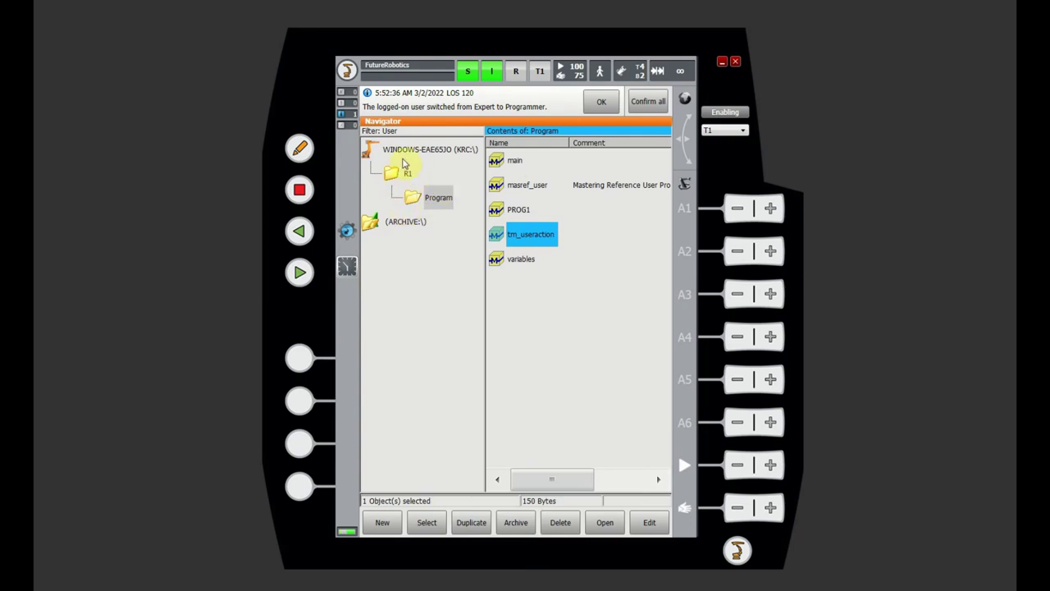
Step: Collapse and re-expand the KRC:\ directory tree, and browse through the R1 folder to the contents of its Program folder
click(402, 154)
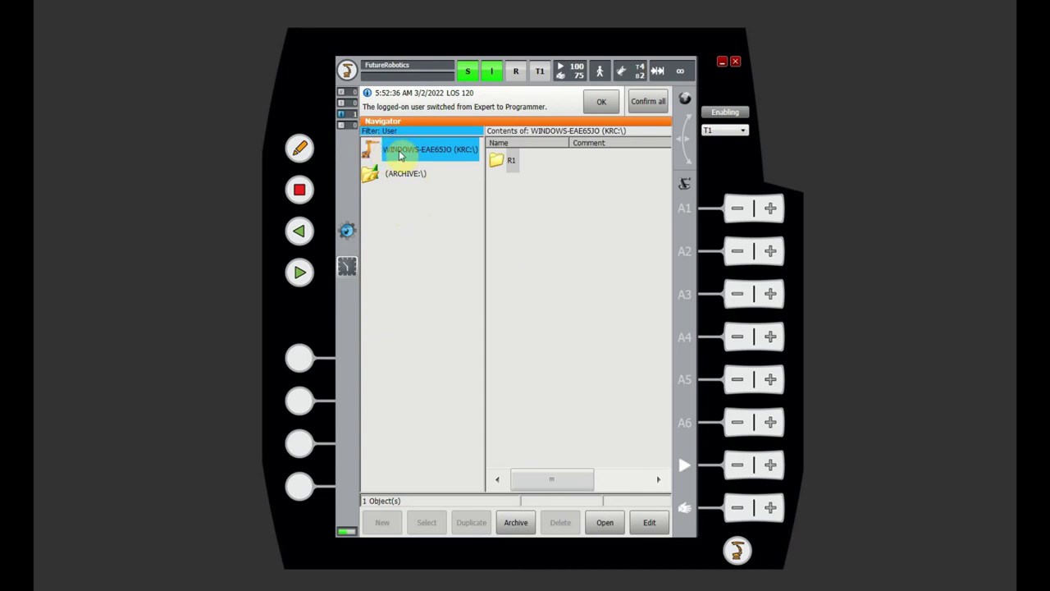
click(401, 155)
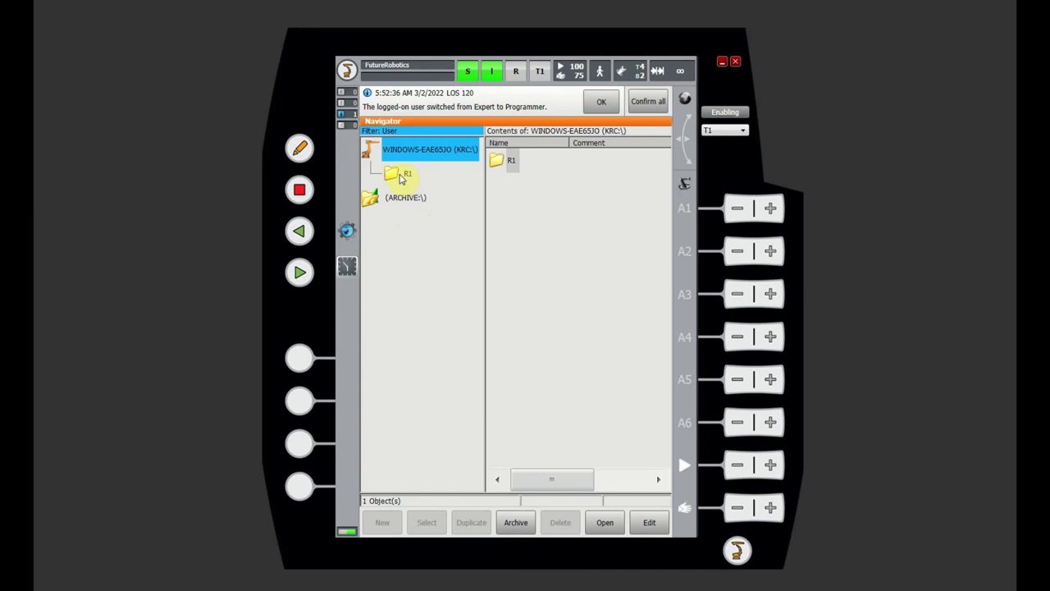
click(402, 177)
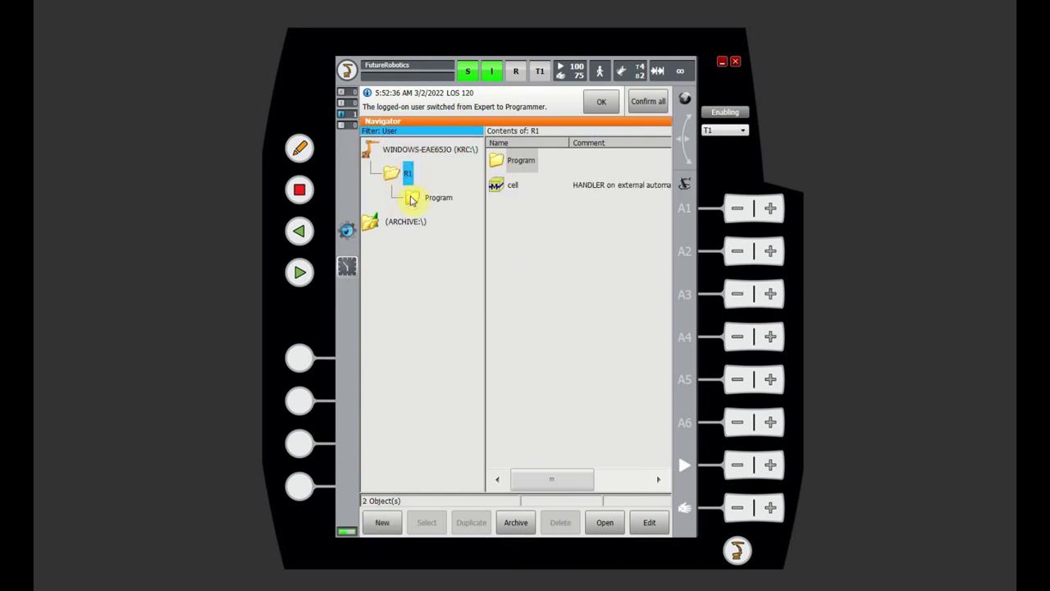
click(412, 197)
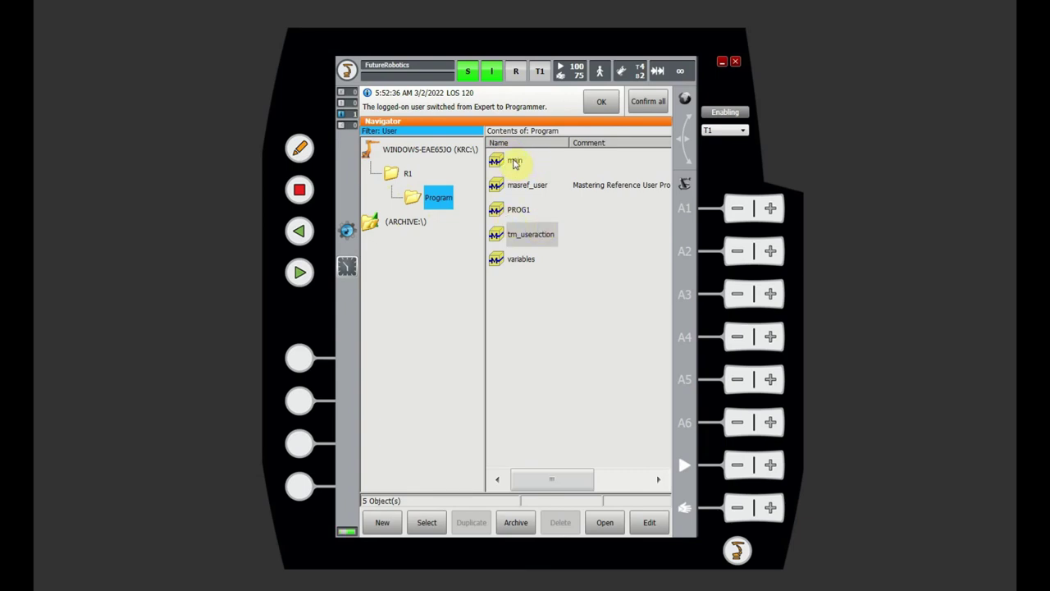
Step: Select the main program for execution, and view the cancel and reset options of the robot interpreter without applying either
click(515, 163)
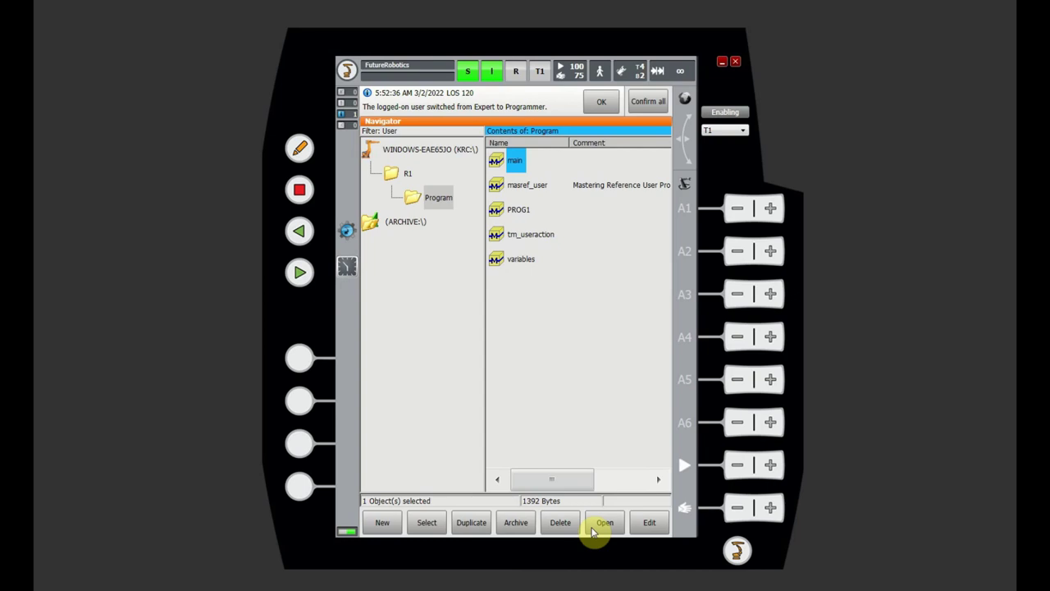
click(427, 526)
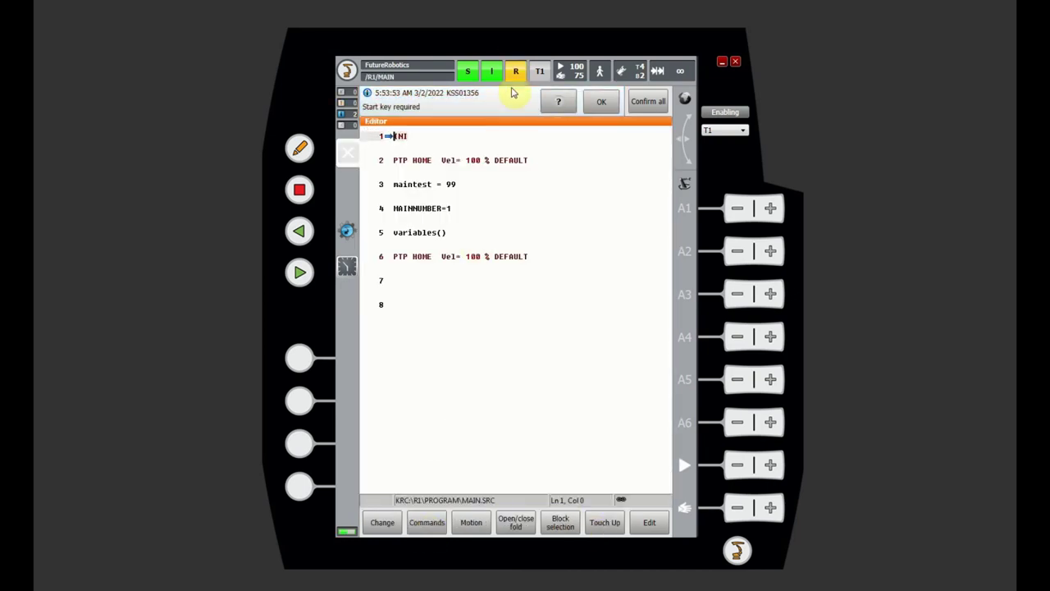
click(516, 75)
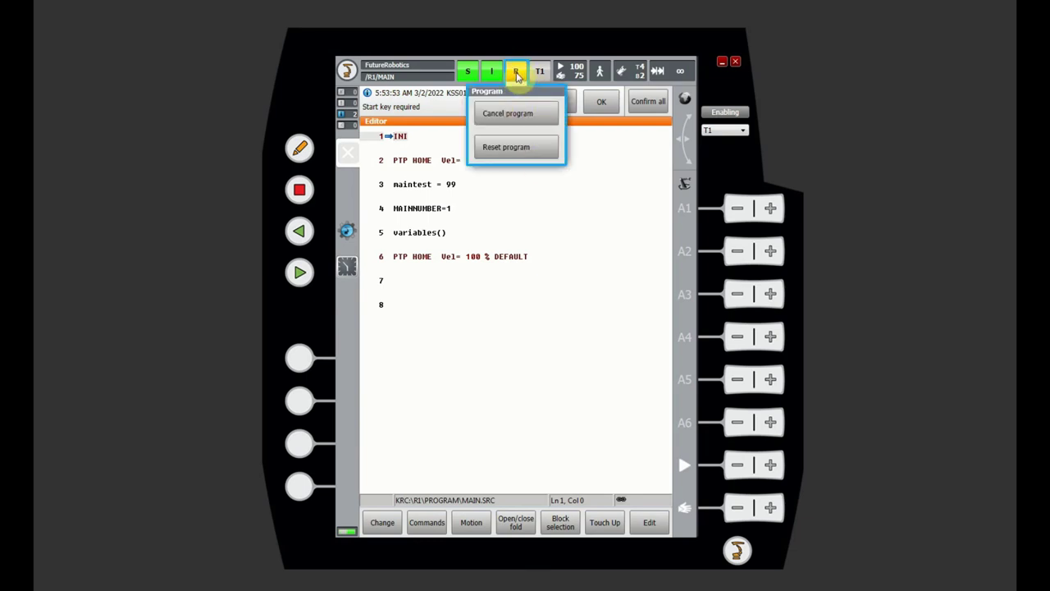
click(515, 75)
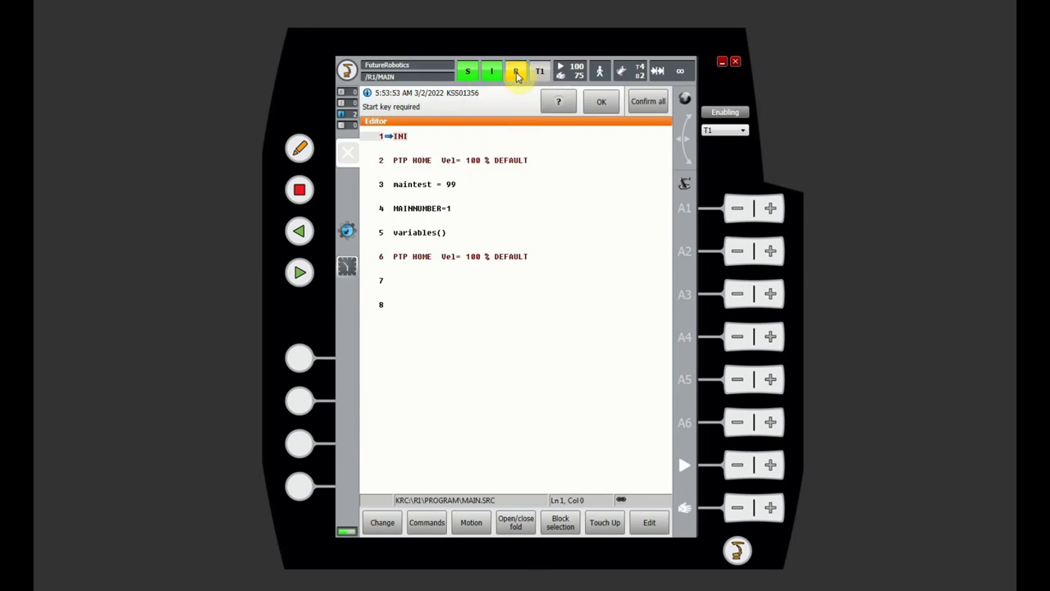